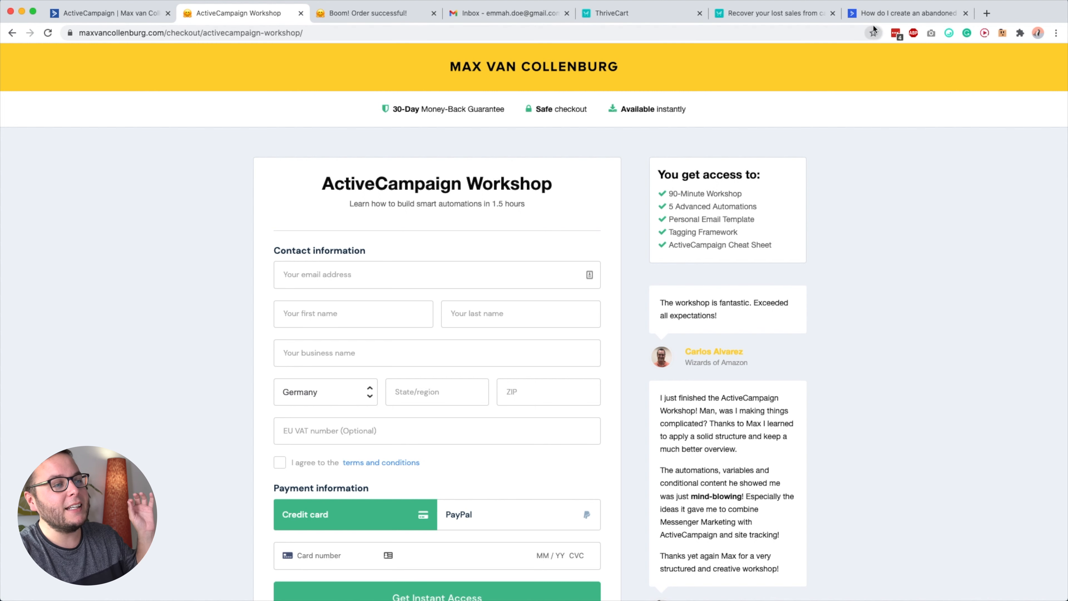
Read the ActiveCampaign Help Center article on abandoned cart automations for the eligible plans and supported deep data integrations.
click(881, 21)
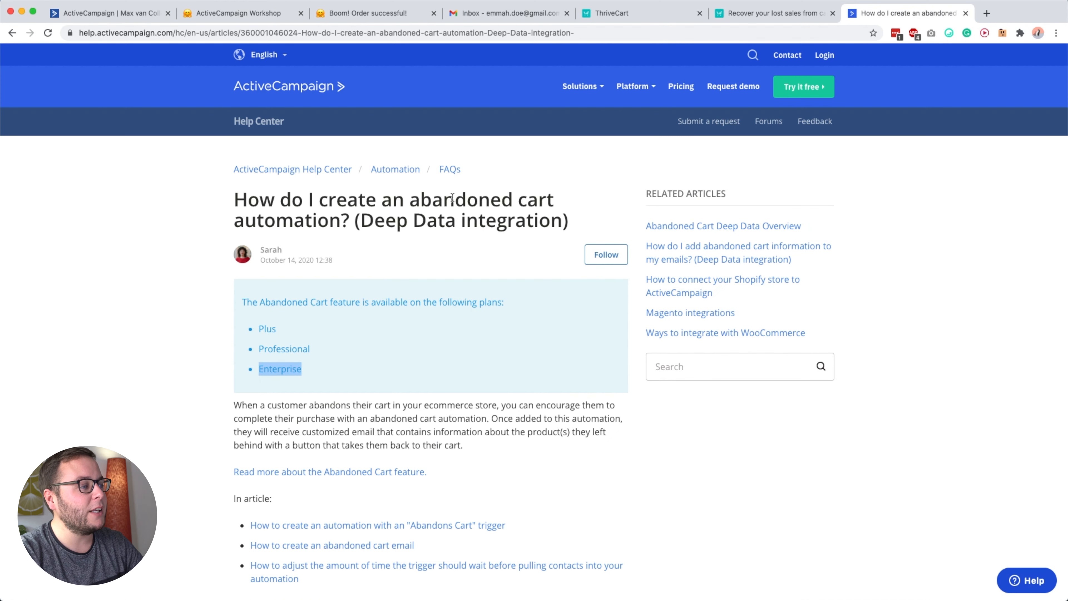
drag(361, 219, 542, 217)
click(542, 217)
scroll(478, 216, down, 8)
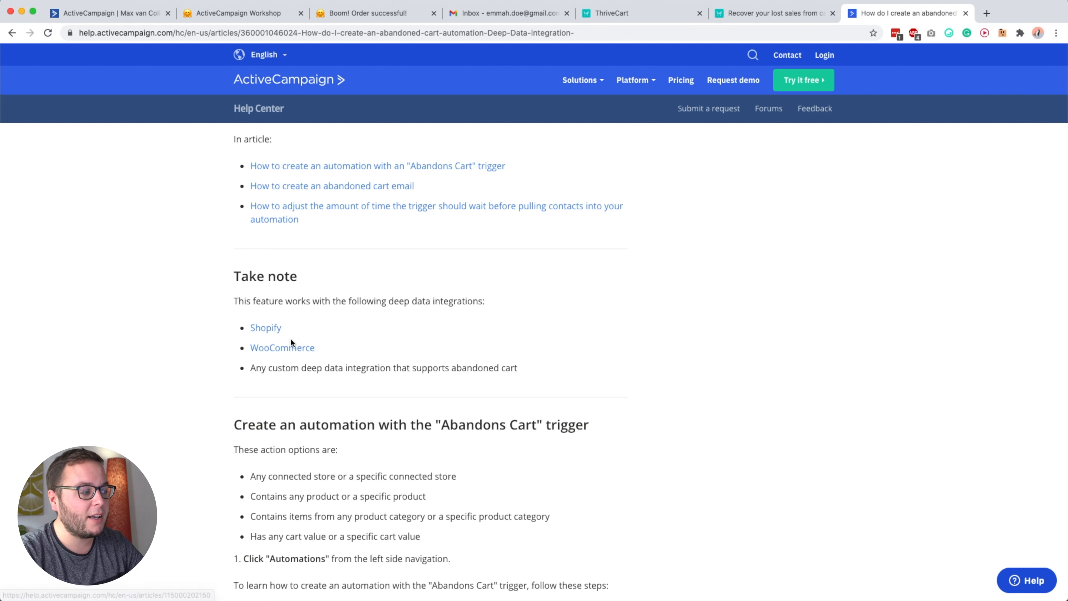
scroll(365, 355, up, 5)
scroll(365, 356, up, 3)
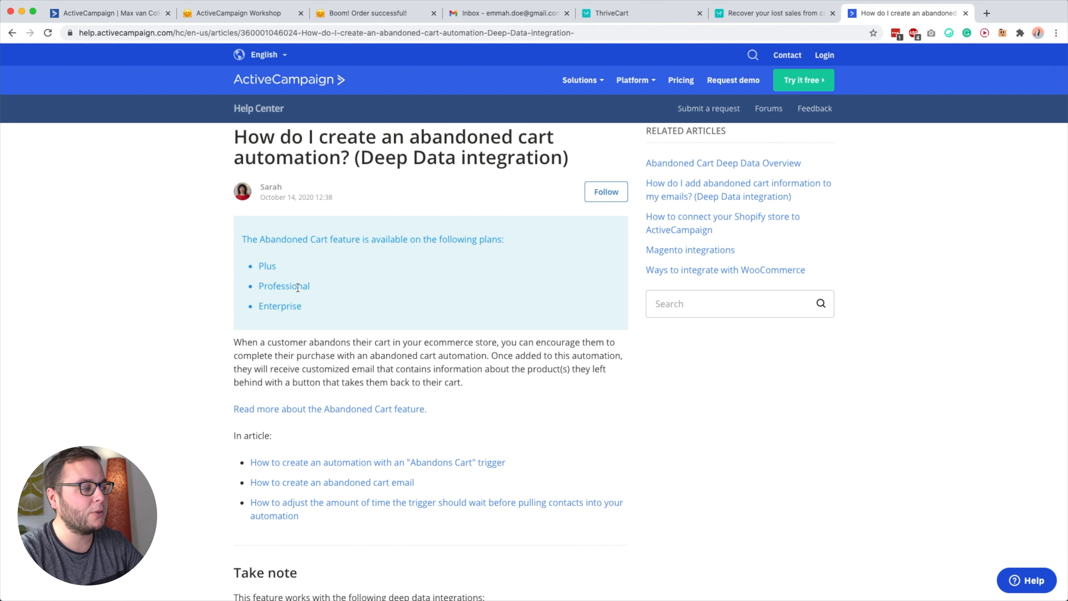
scroll(369, 316, up, 2)
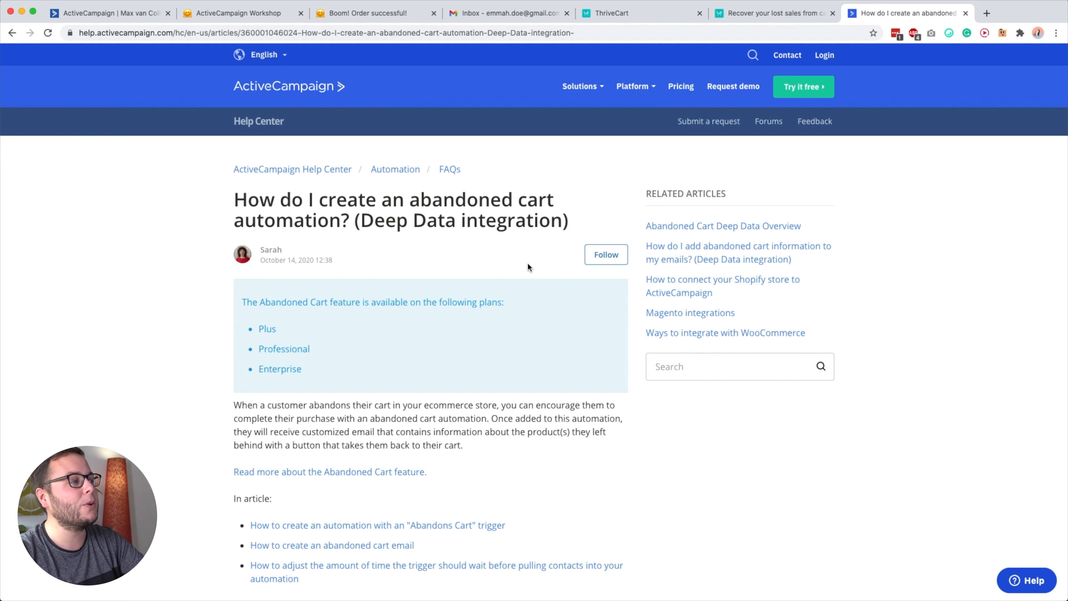
View the ThriveCart cart abandonment article and the ActiveCampaign Workshop checkout page, ending on the Abandoned Cart Handler automation.
click(758, 17)
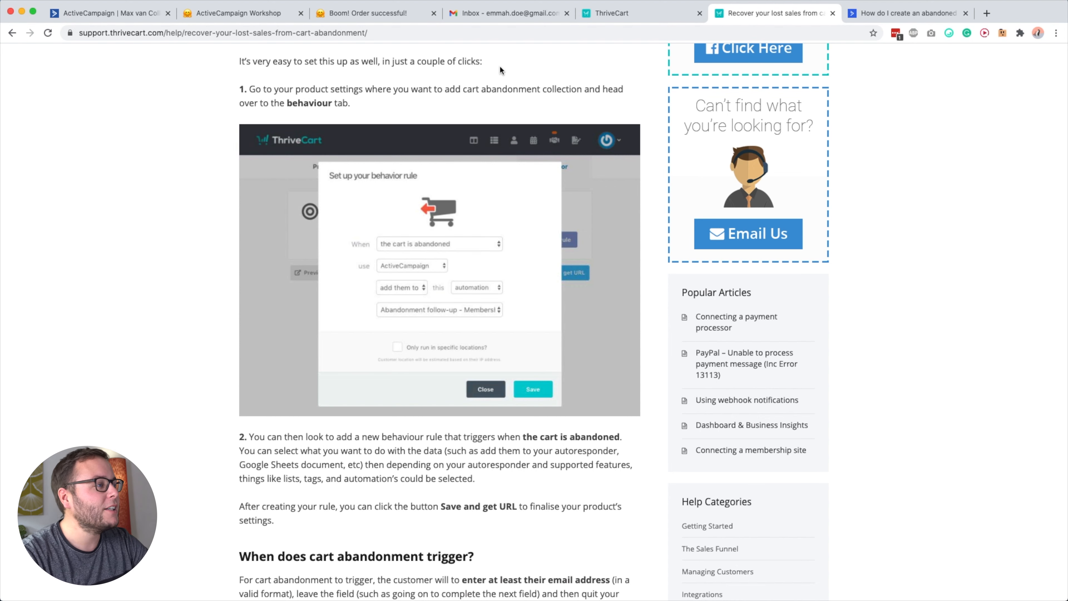
click(251, 19)
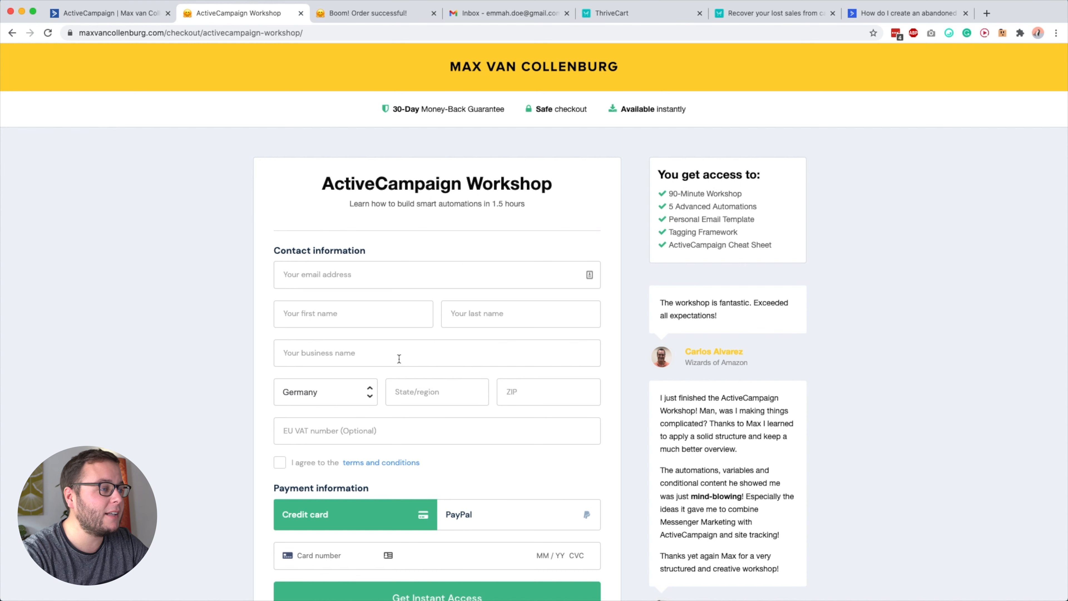
click(124, 13)
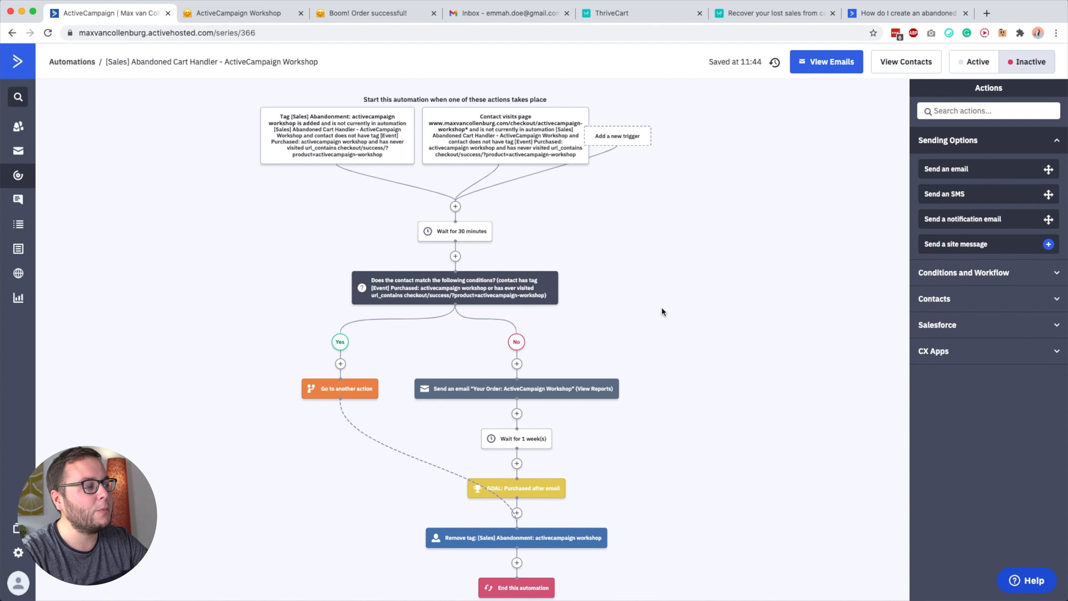
Open the options of the automation's tag-added trigger and examine its abandonment tag.
mouse_move(401, 156)
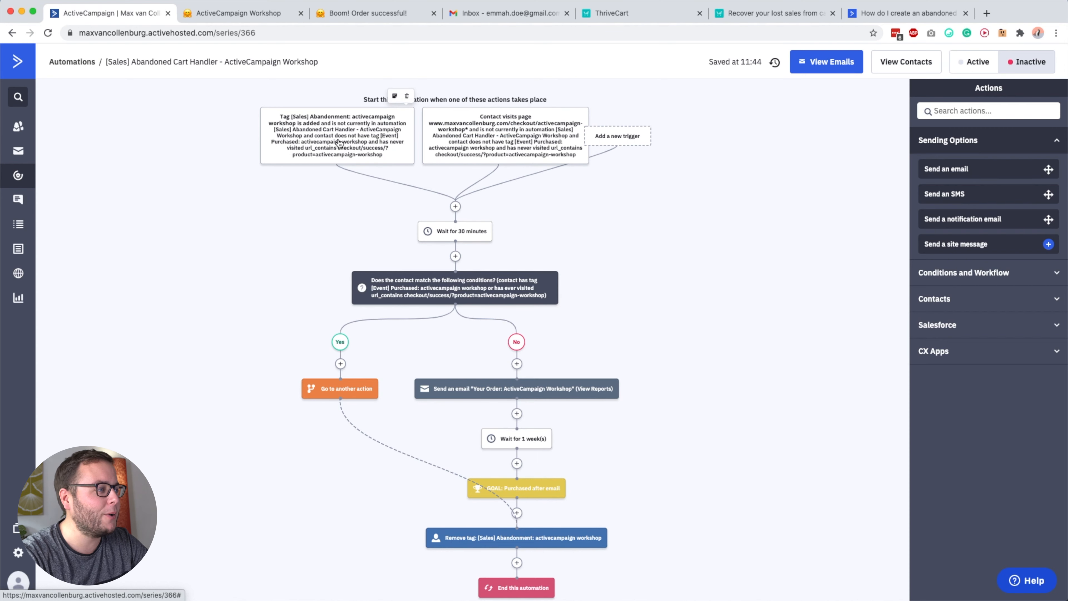
click(395, 98)
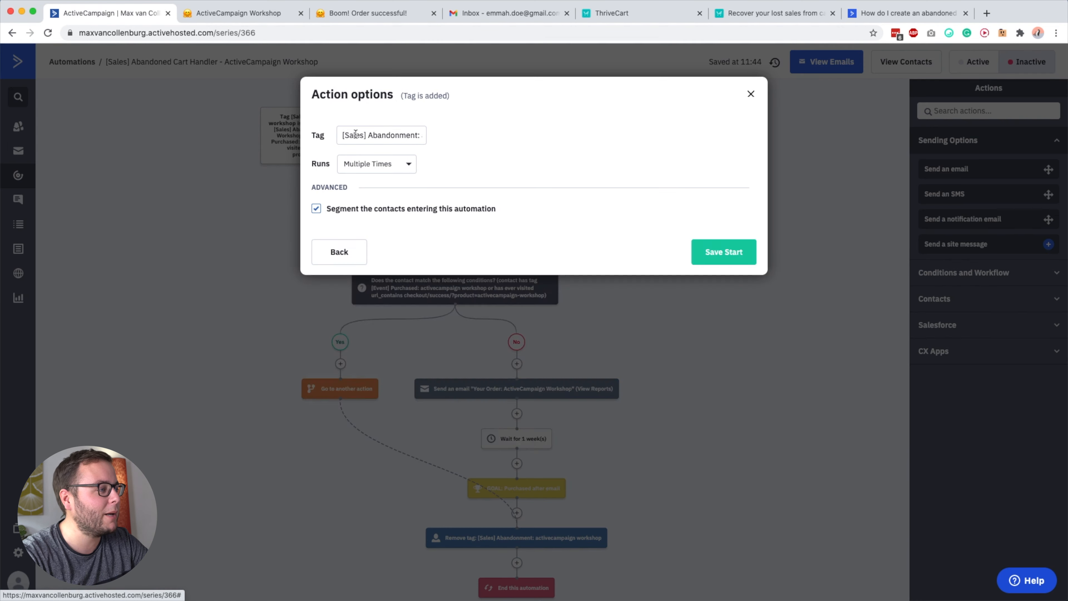
click(359, 133)
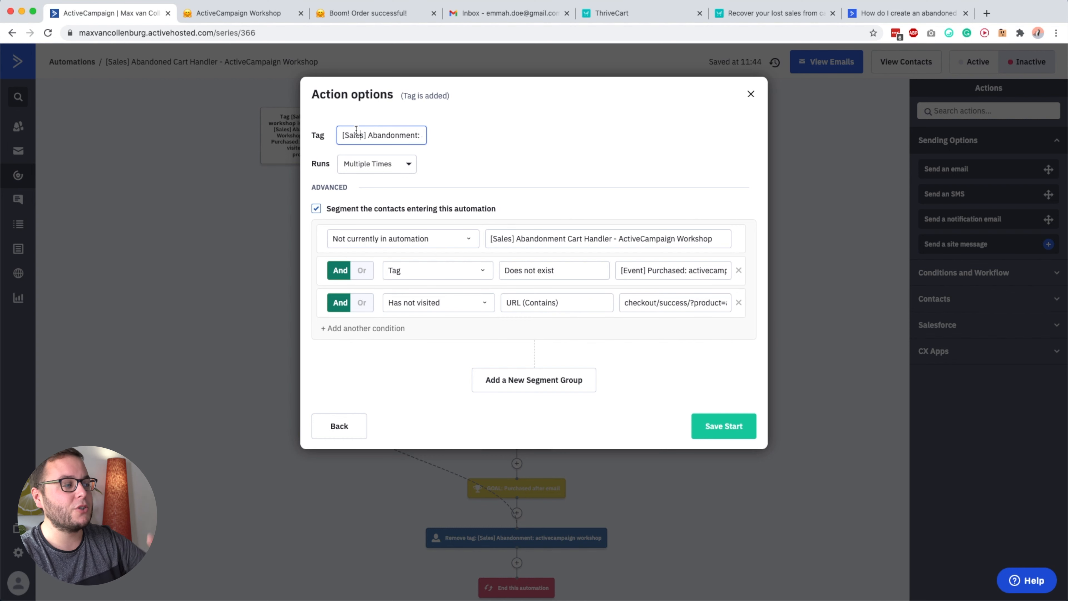
drag(341, 135, 431, 135)
click(351, 134)
click(359, 133)
drag(358, 133, 307, 137)
click(448, 125)
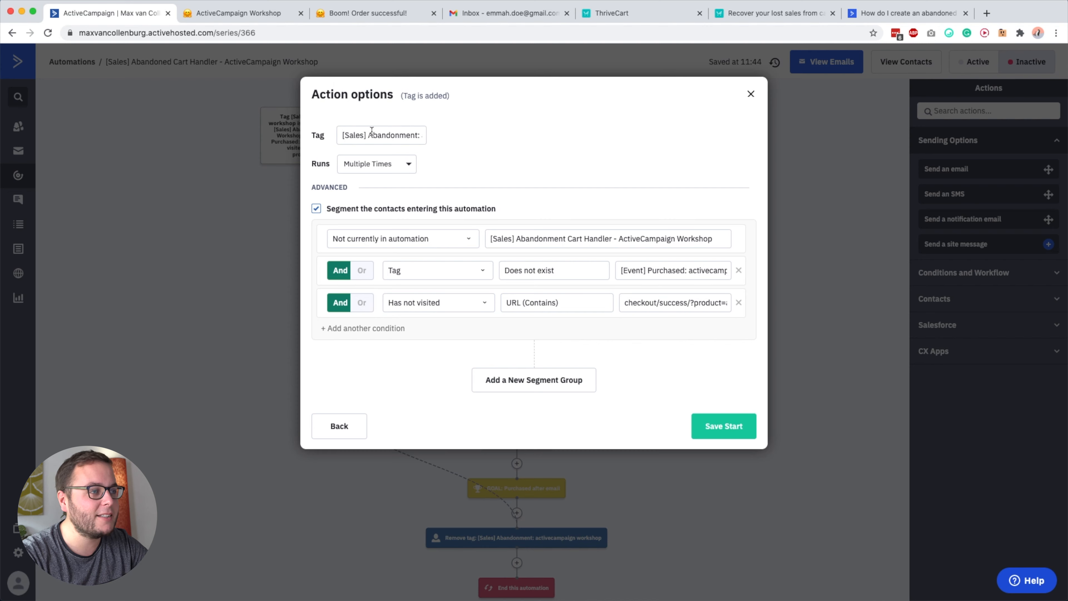
Switch to ThriveCart, check the workshop's product name, and open its cart-abandon behavior rule.
click(672, 13)
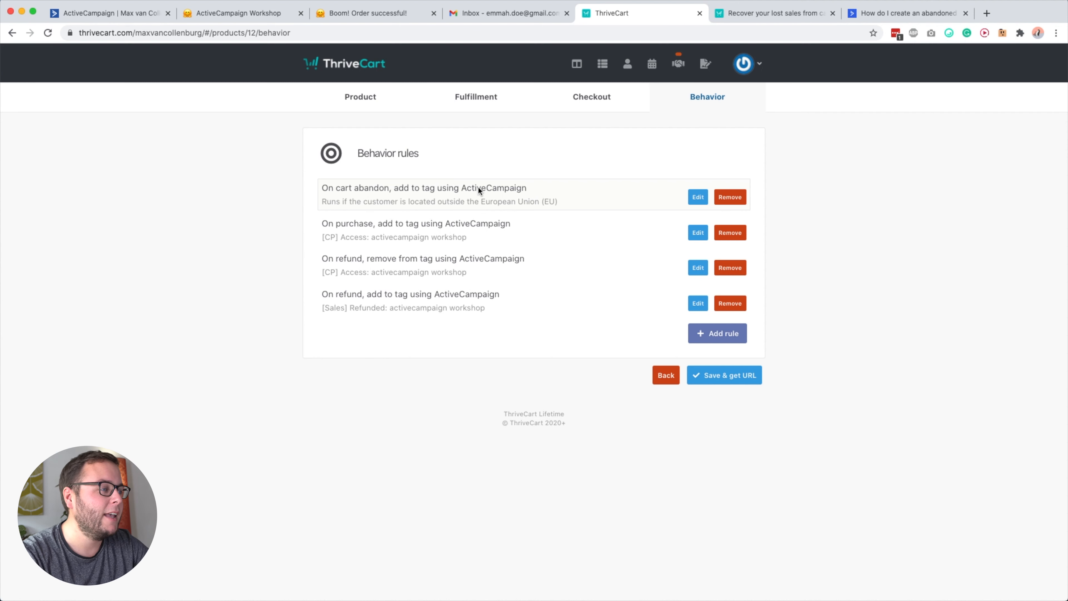
click(358, 98)
drag(445, 207, 284, 210)
click(512, 420)
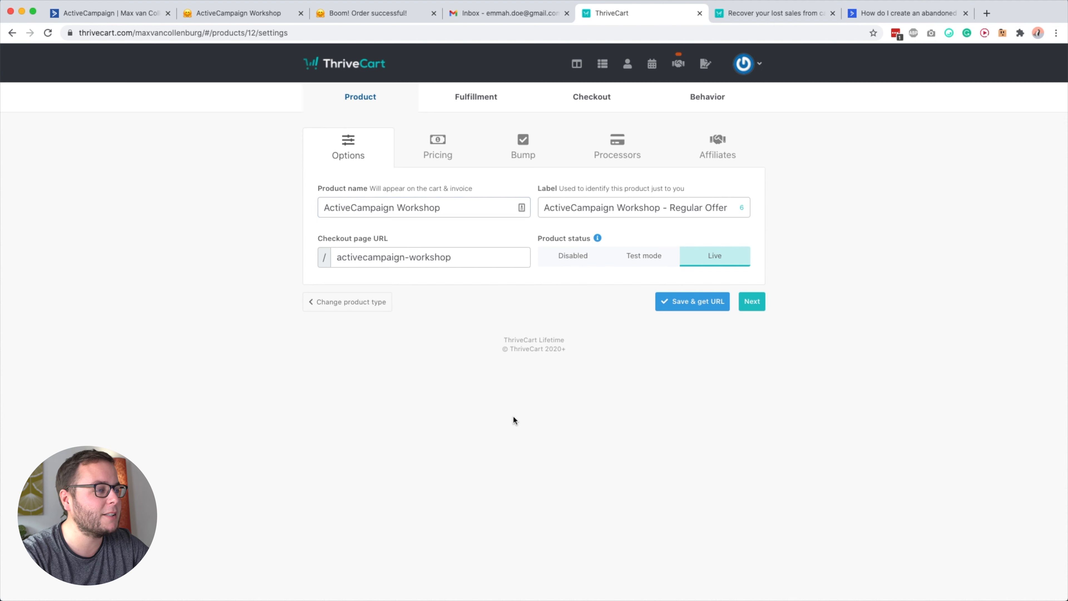
click(705, 97)
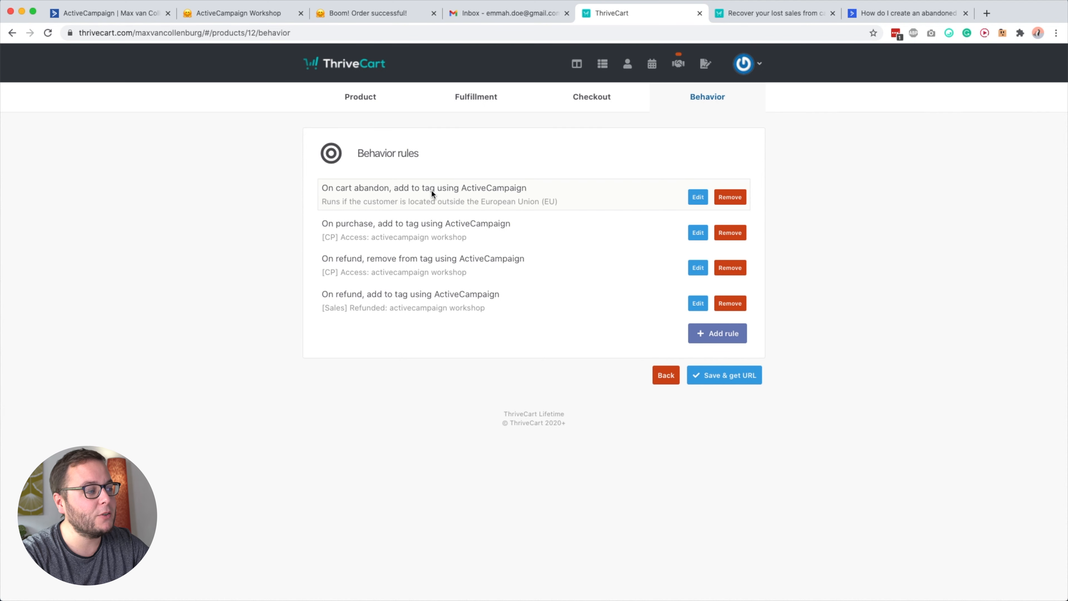
click(700, 201)
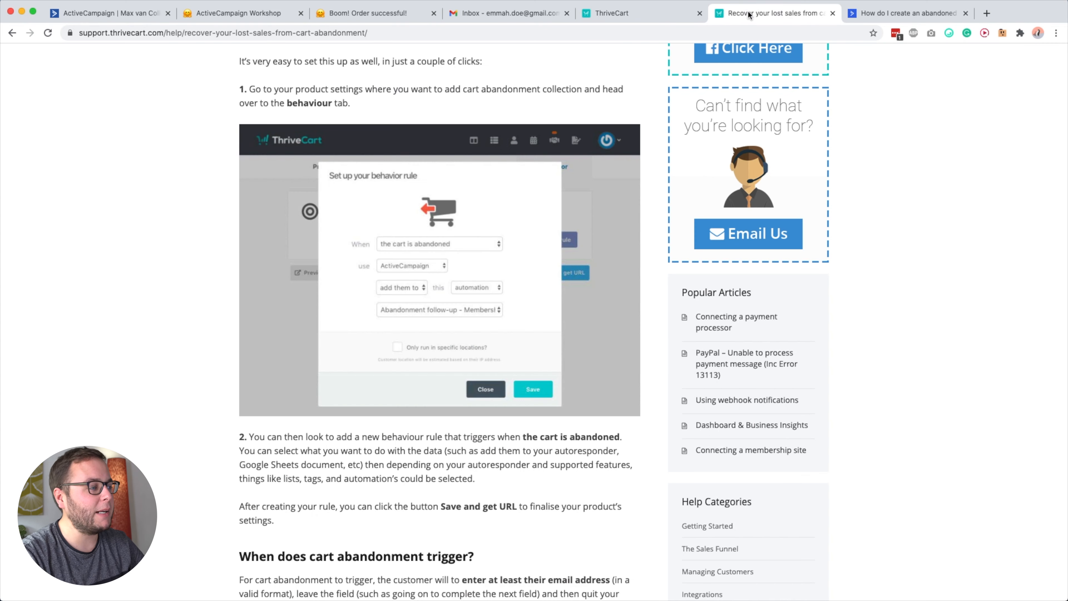
Read the ThriveCart support article on when cart abandonment triggers, covering the required email entry, leaving checkout and the waiting time.
click(751, 12)
scroll(311, 315, up, 5)
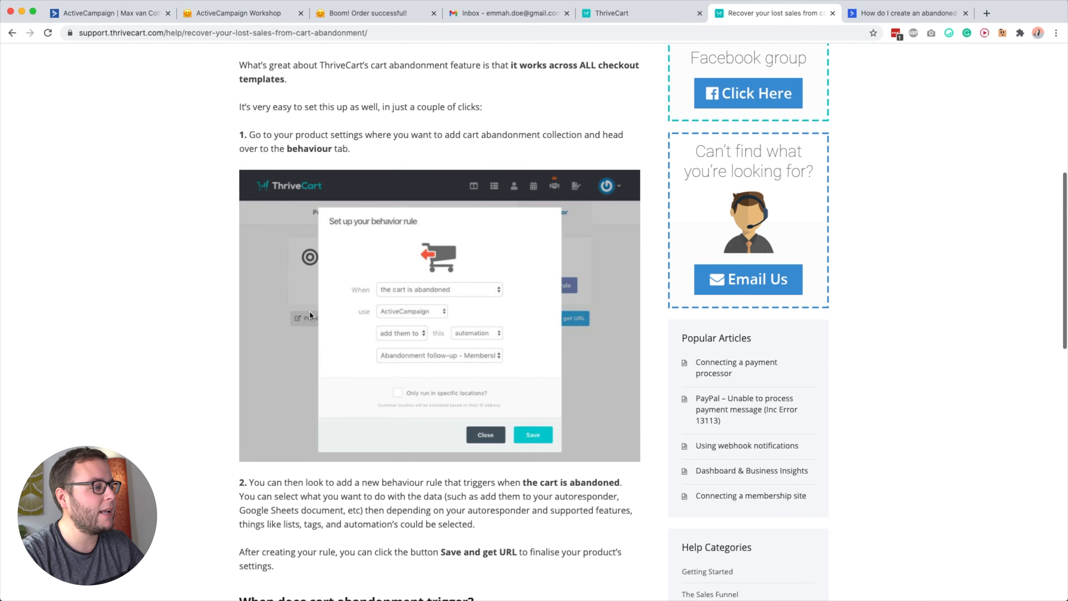
scroll(309, 314, down, 12)
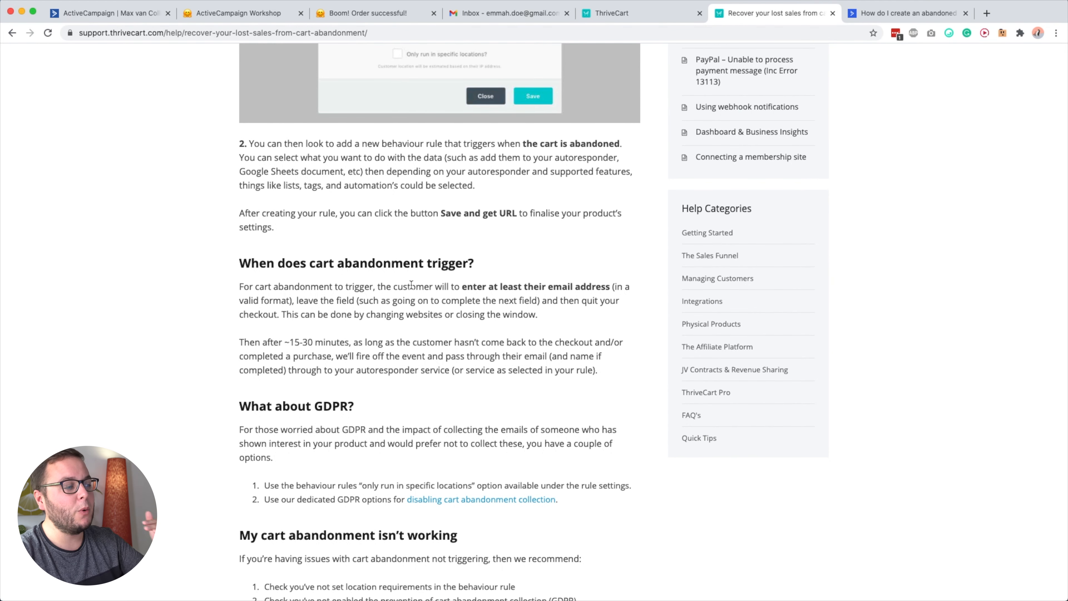
drag(462, 286, 577, 286)
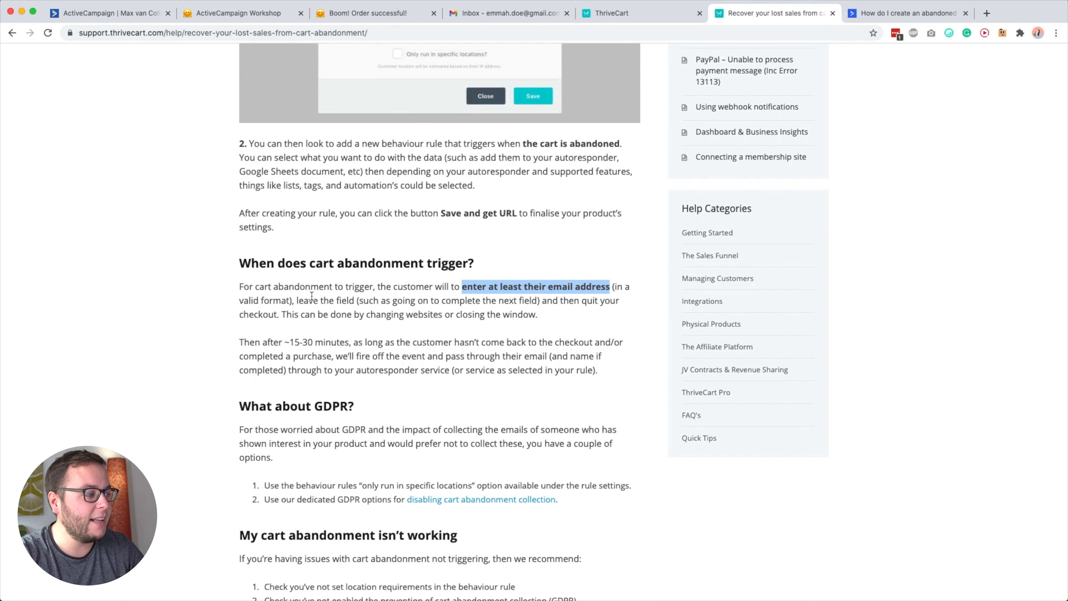
drag(297, 300, 353, 301)
drag(560, 301, 256, 315)
click(259, 314)
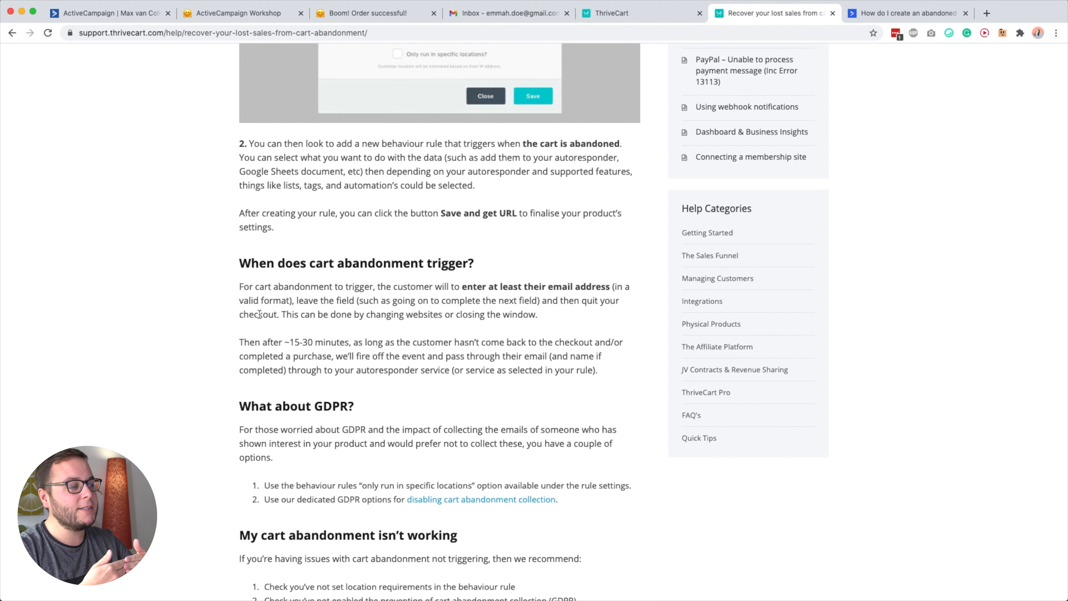
drag(238, 342, 350, 342)
click(294, 342)
drag(285, 343, 443, 342)
drag(375, 341, 444, 353)
click(446, 352)
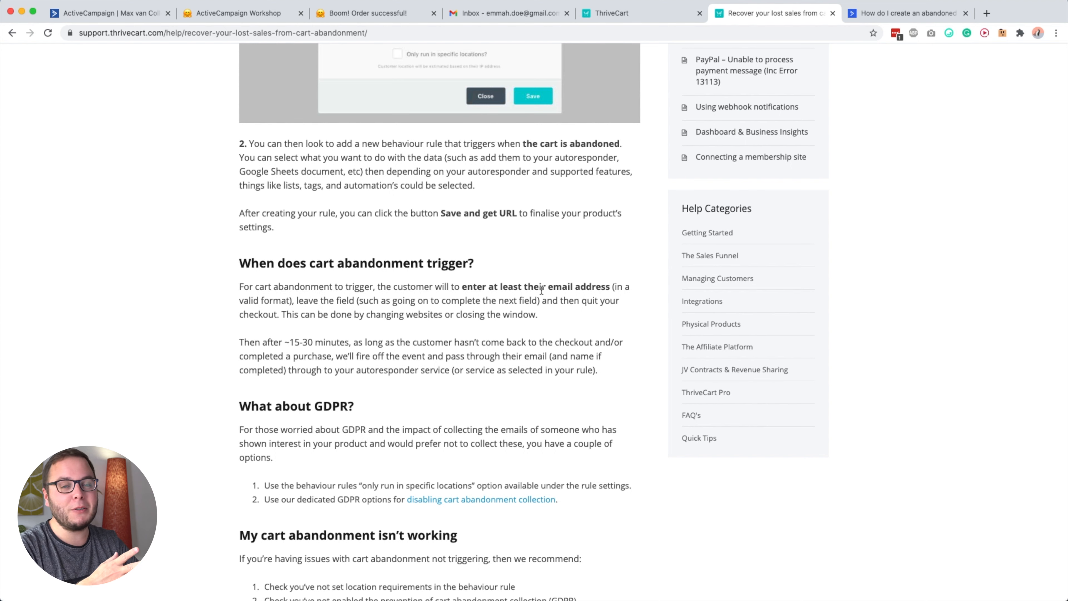
Compare the ThriveCart cart-abandon rule with the checkout page and the automation's trigger conditions, and close the rule without saving.
click(618, 14)
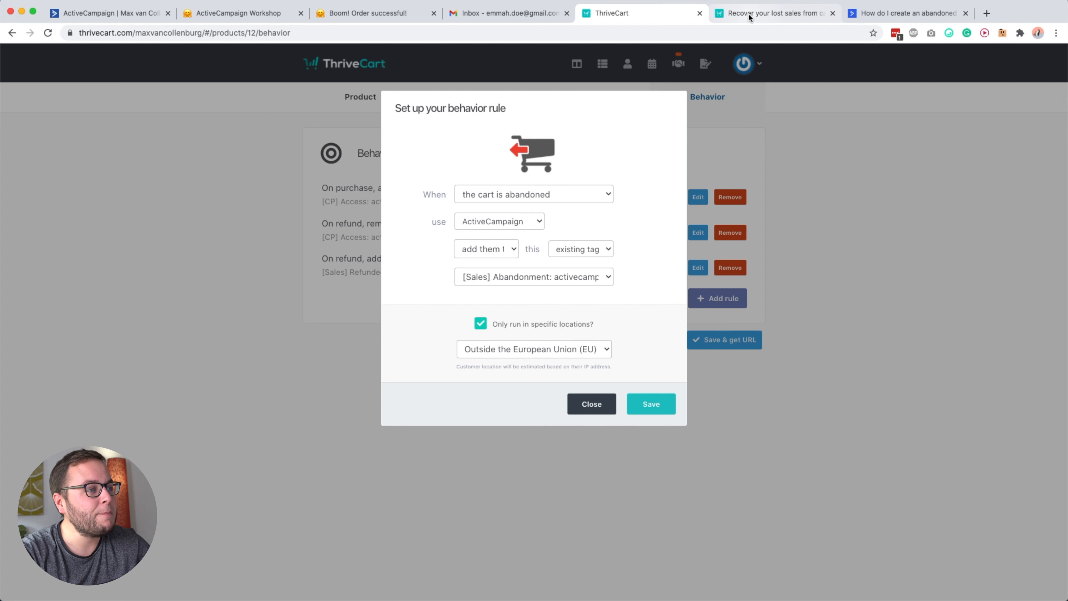
click(257, 15)
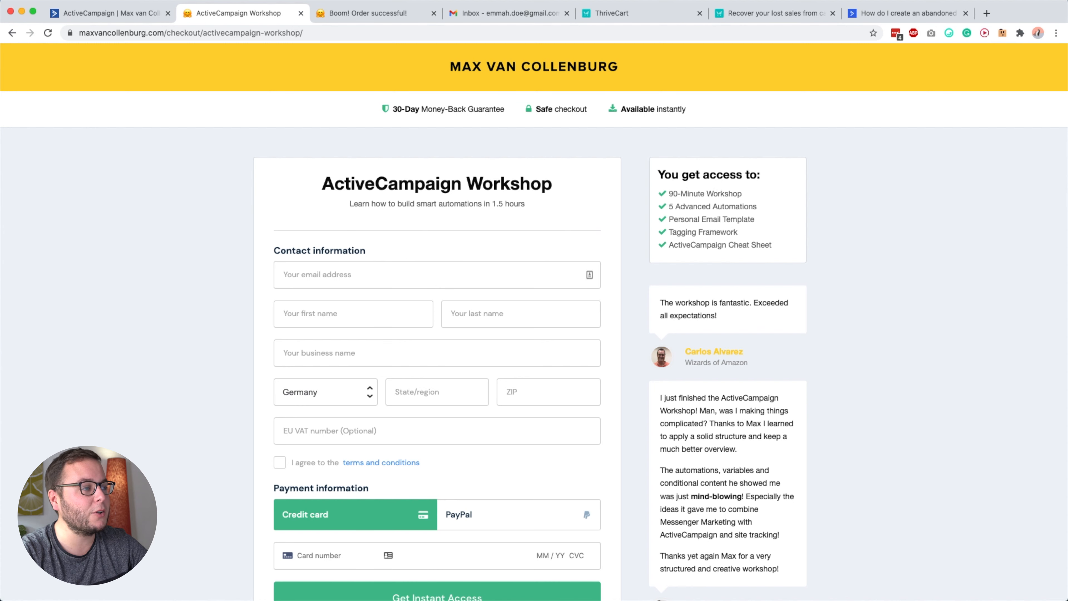
click(139, 13)
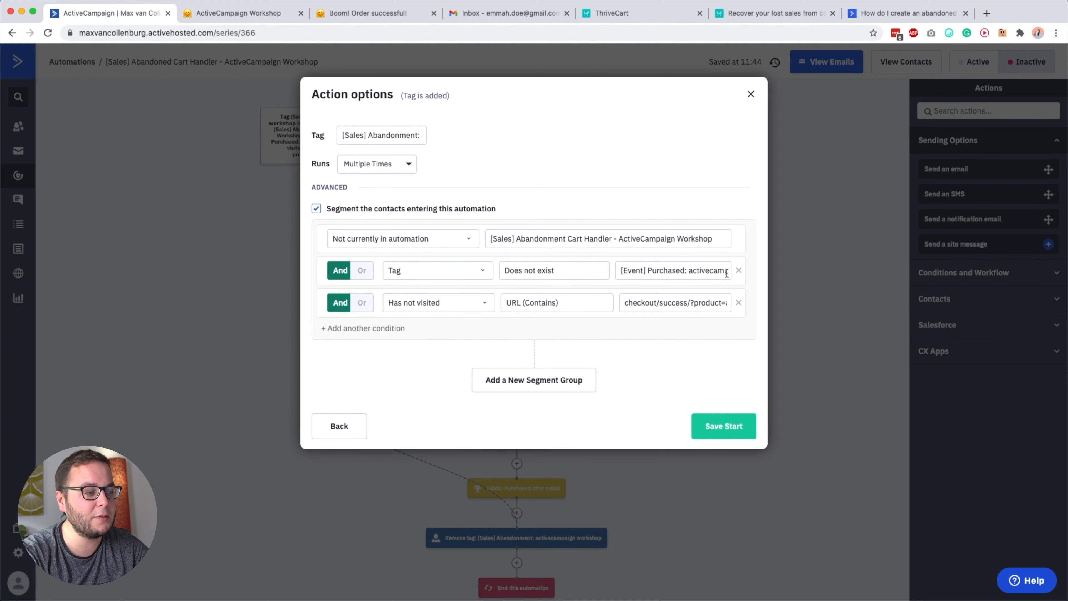
click(677, 13)
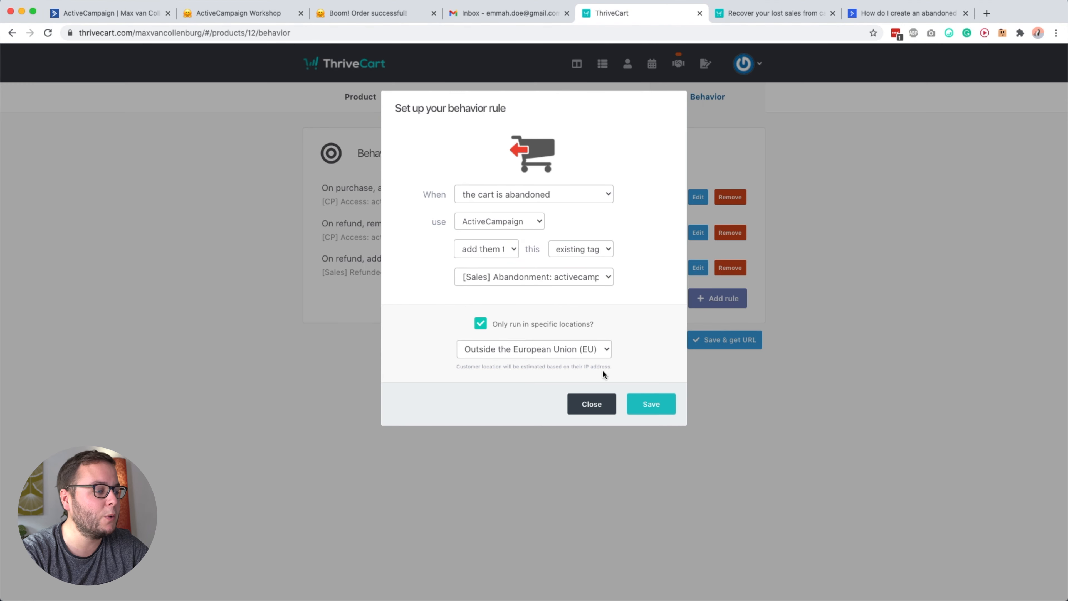
click(593, 402)
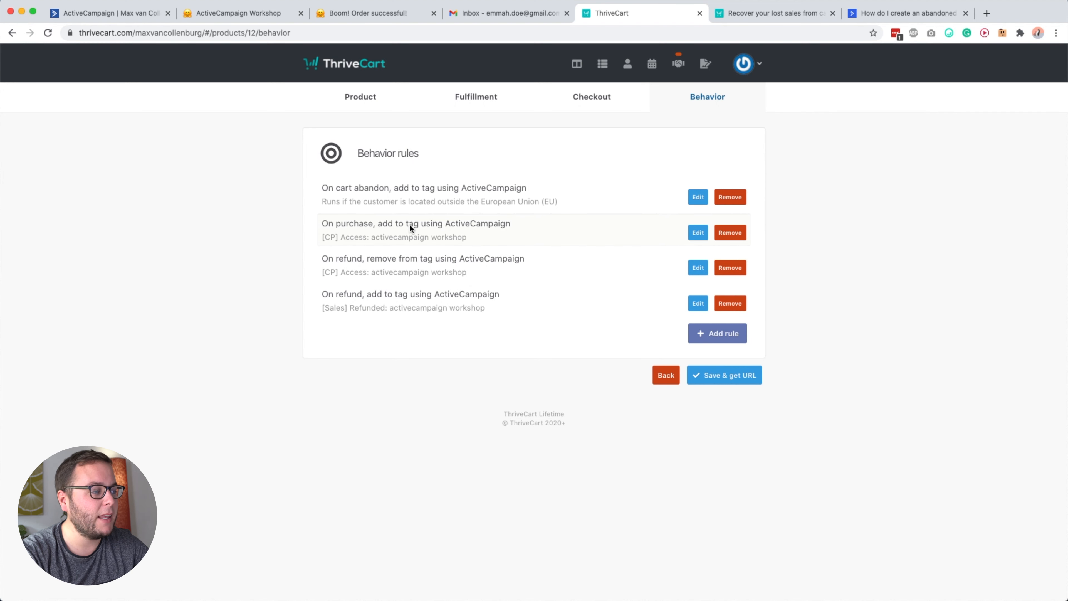
Compare the tag trigger's not-visited URL condition in ActiveCampaign with the matching part of the order success page's address.
click(93, 17)
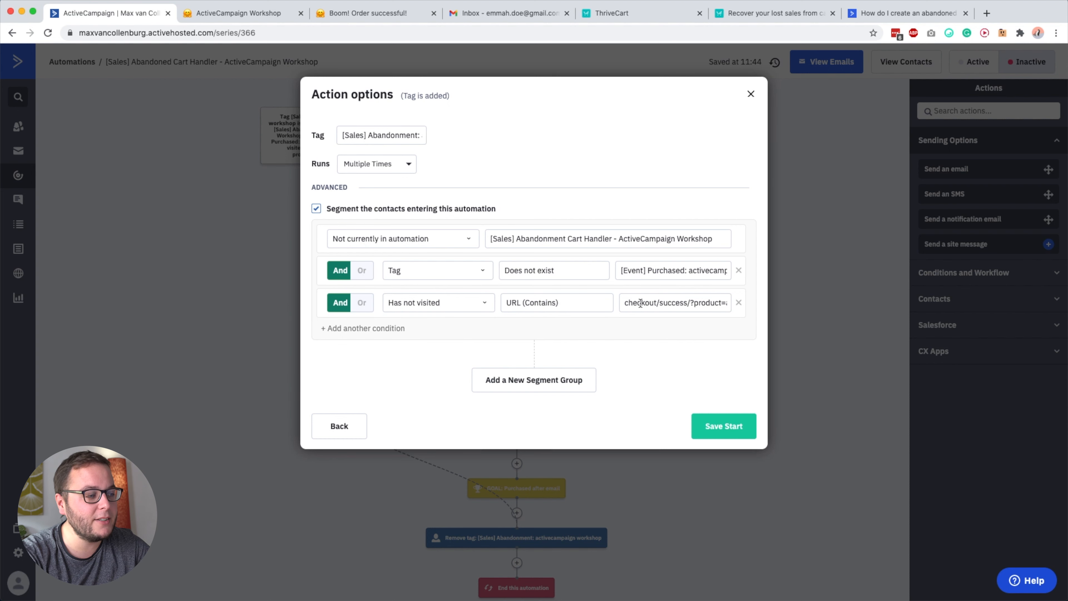
click(679, 302)
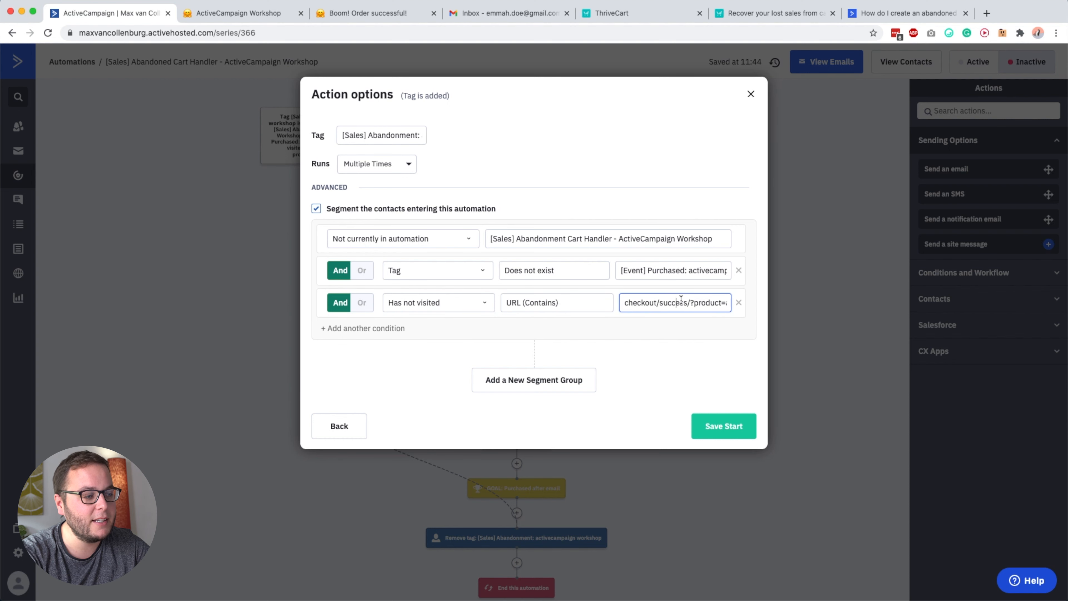
drag(696, 302, 777, 303)
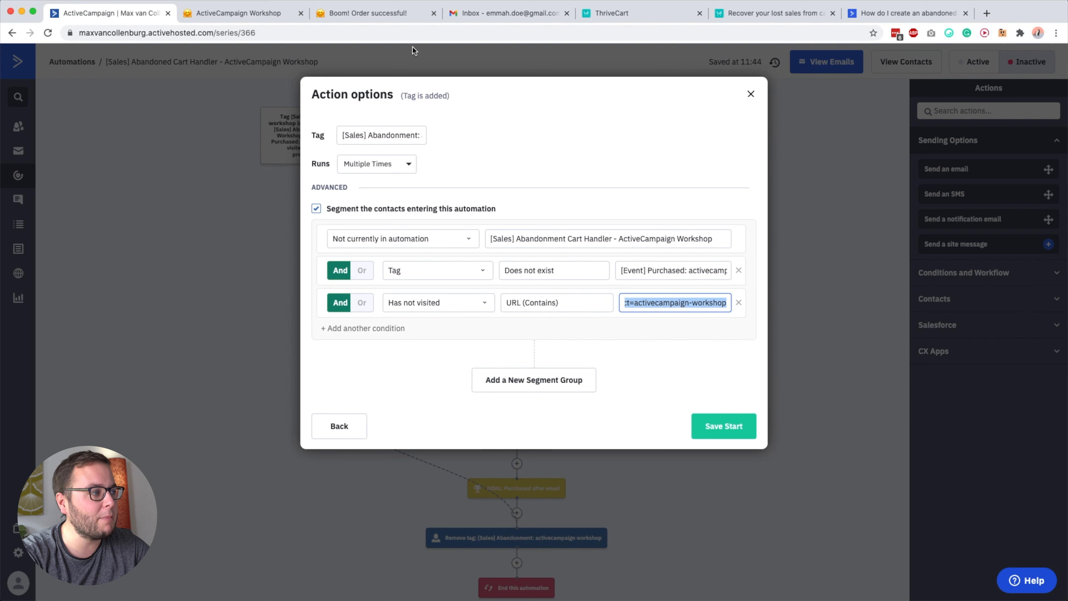
click(371, 17)
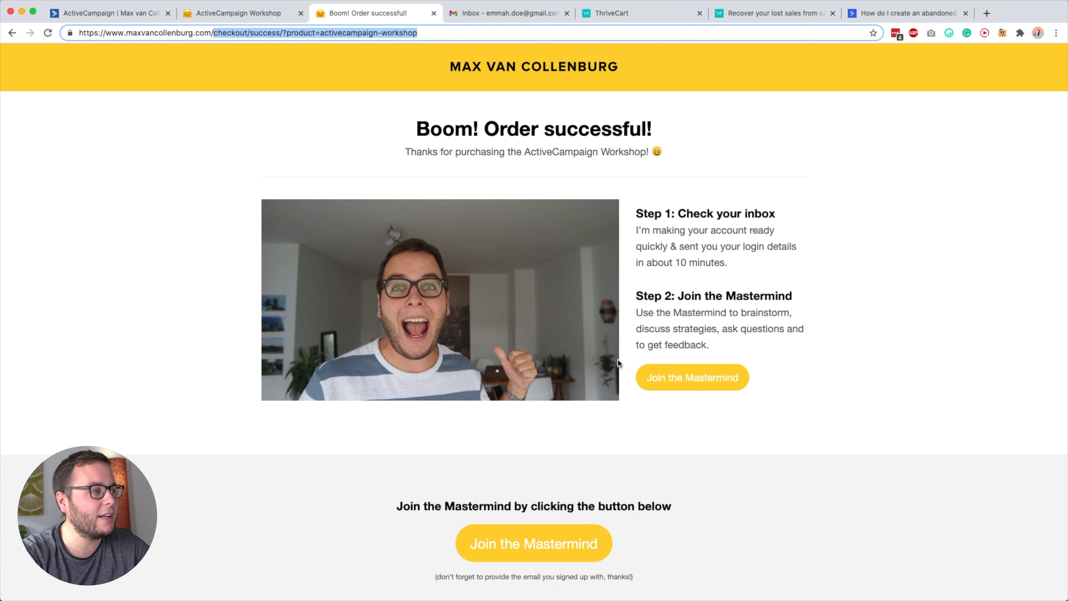
click(226, 33)
double_click(230, 30)
mouse_move(230, 30)
mouse_down()
mouse_move(422, 26)
mouse_move(237, 29)
mouse_up()
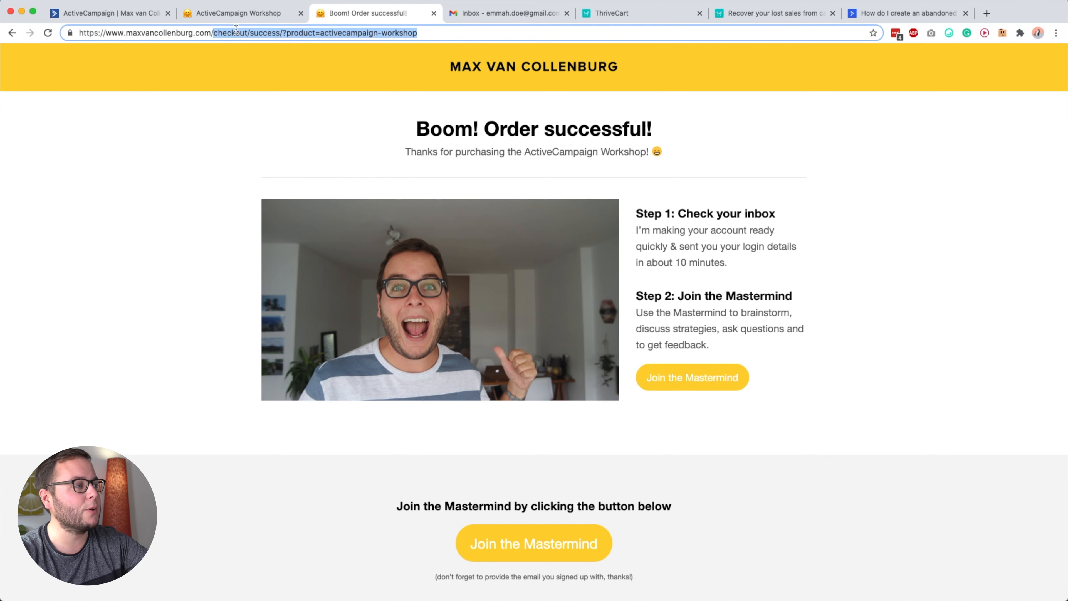
Review the tag-added trigger's abandonment tag and the page-visit trigger's options in ActiveCampaign, closing both without saving.
click(135, 13)
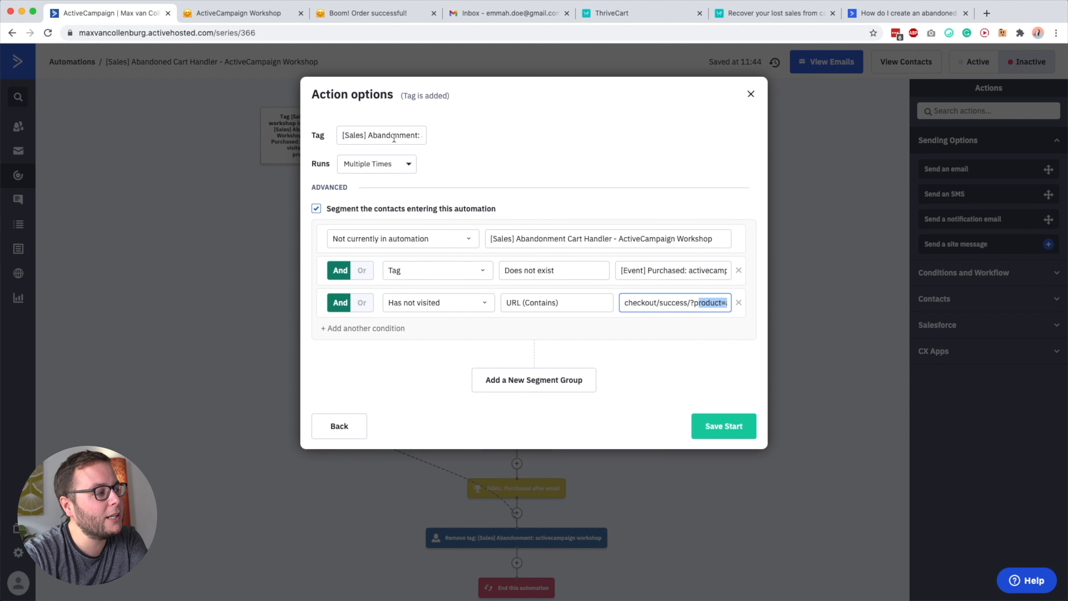
triple_click(372, 135)
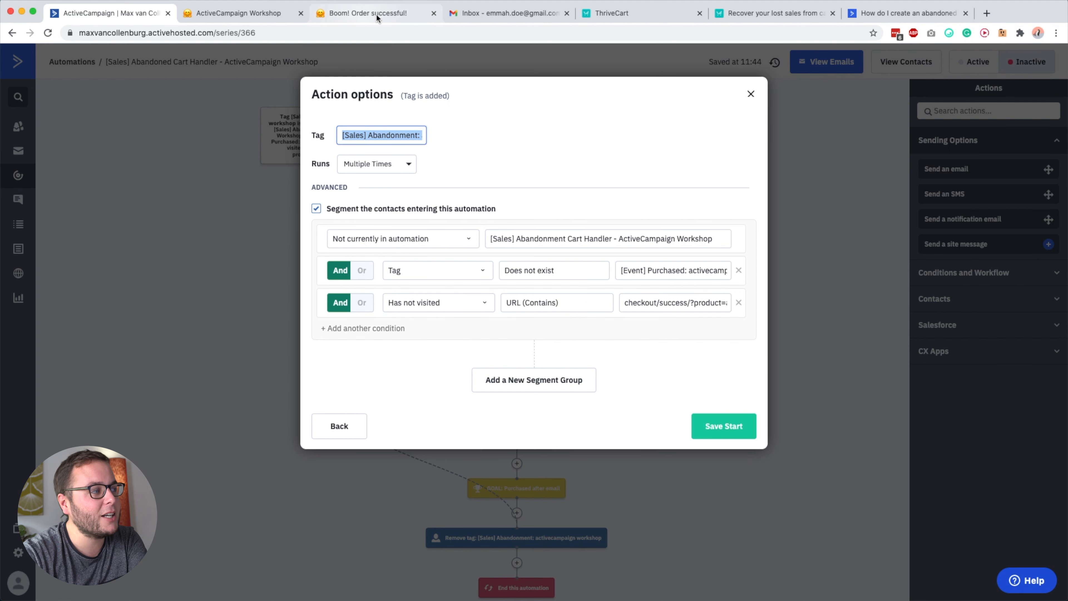
click(833, 177)
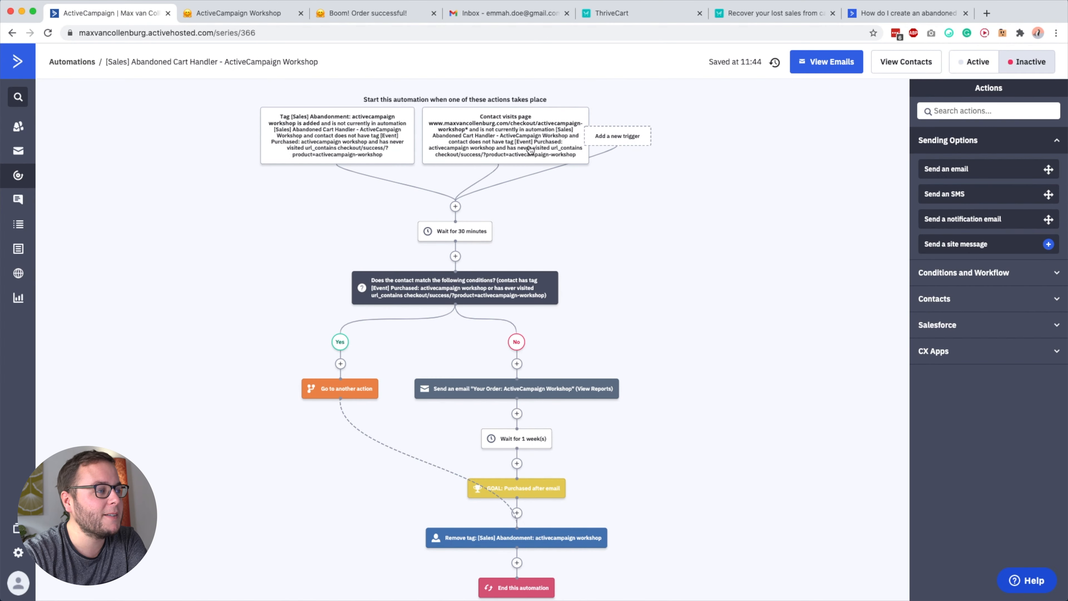
click(508, 139)
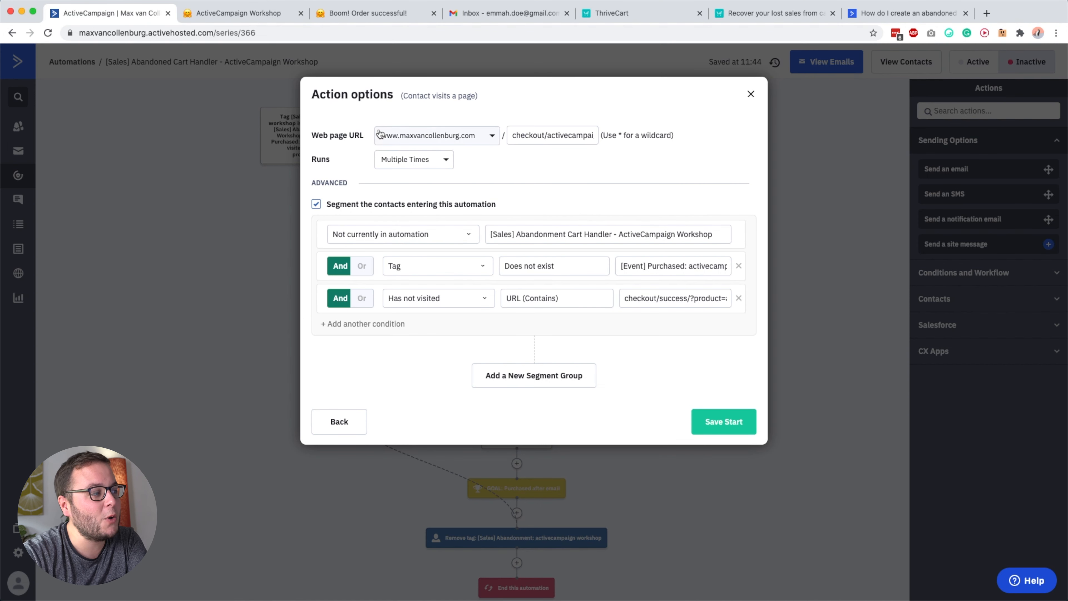
click(249, 113)
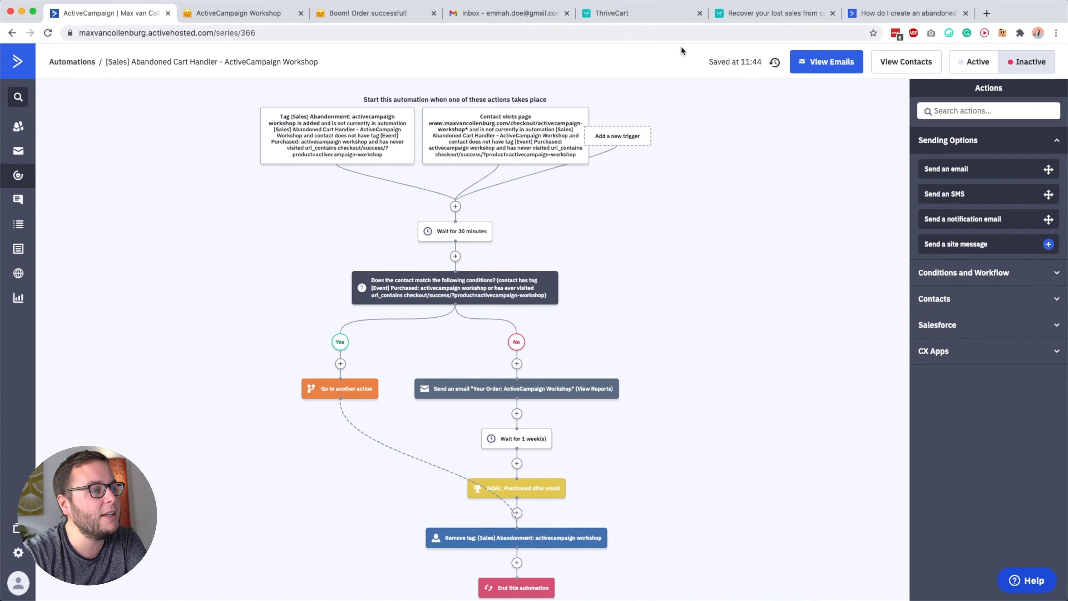
Compare the page-visit trigger's wildcard web page URL with the workshop checkout page's address, and close the trigger without saving.
click(497, 138)
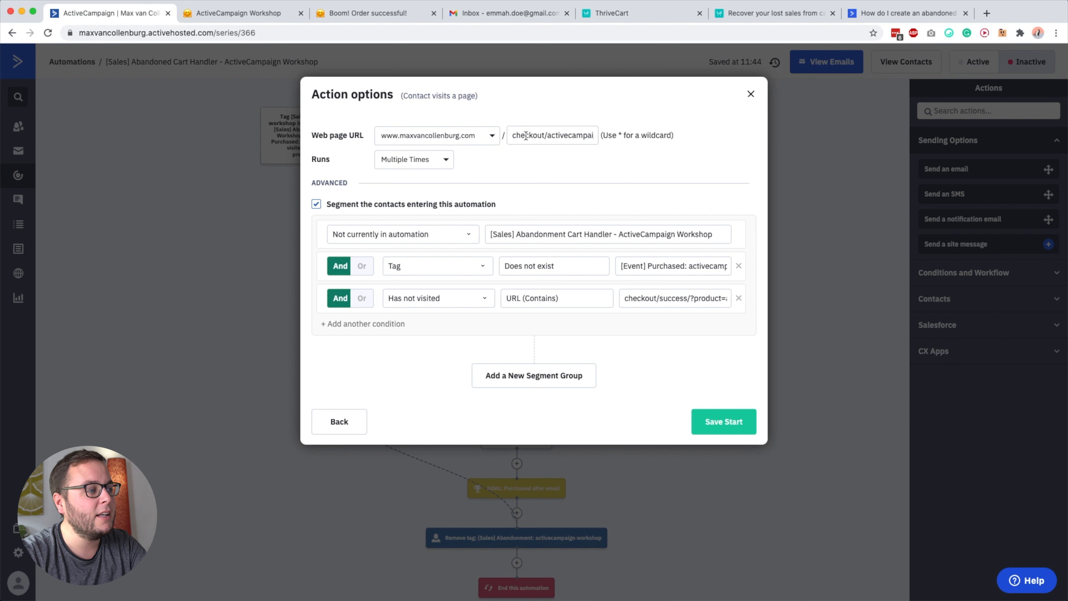
drag(524, 136, 591, 134)
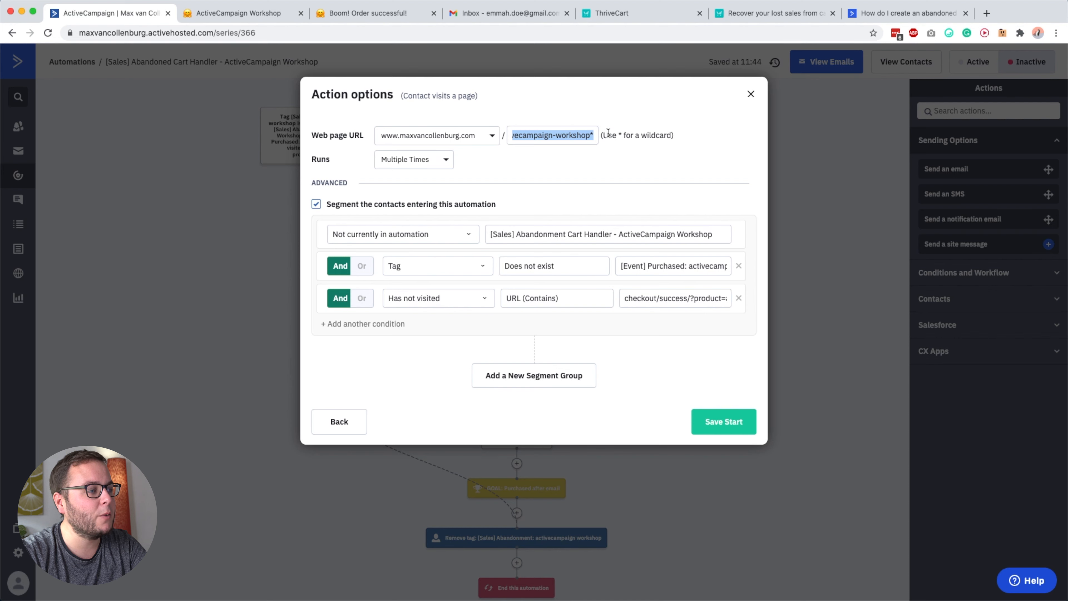
click(580, 135)
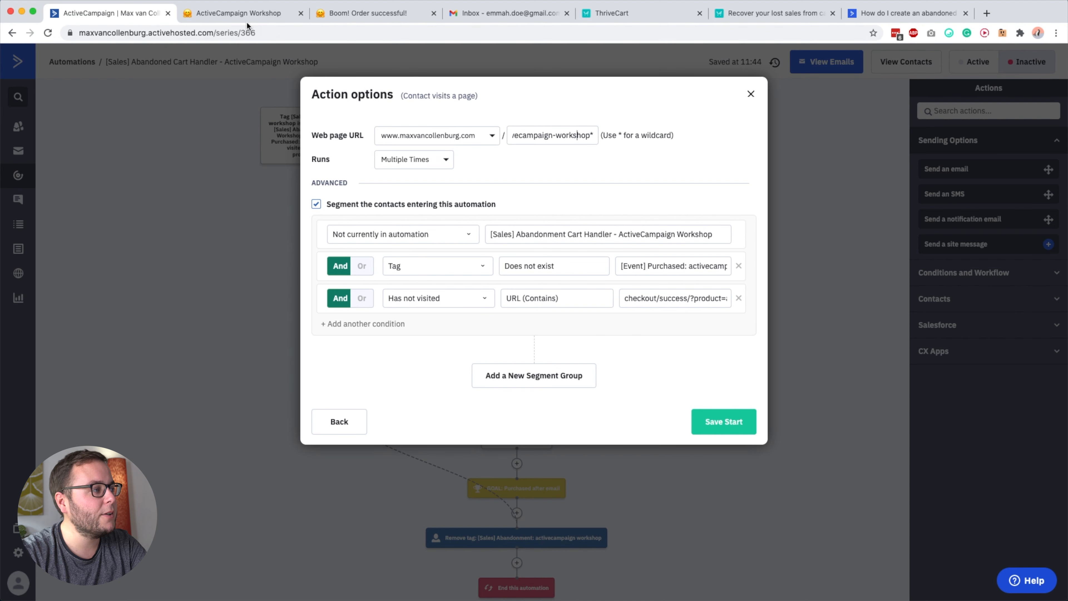
click(209, 15)
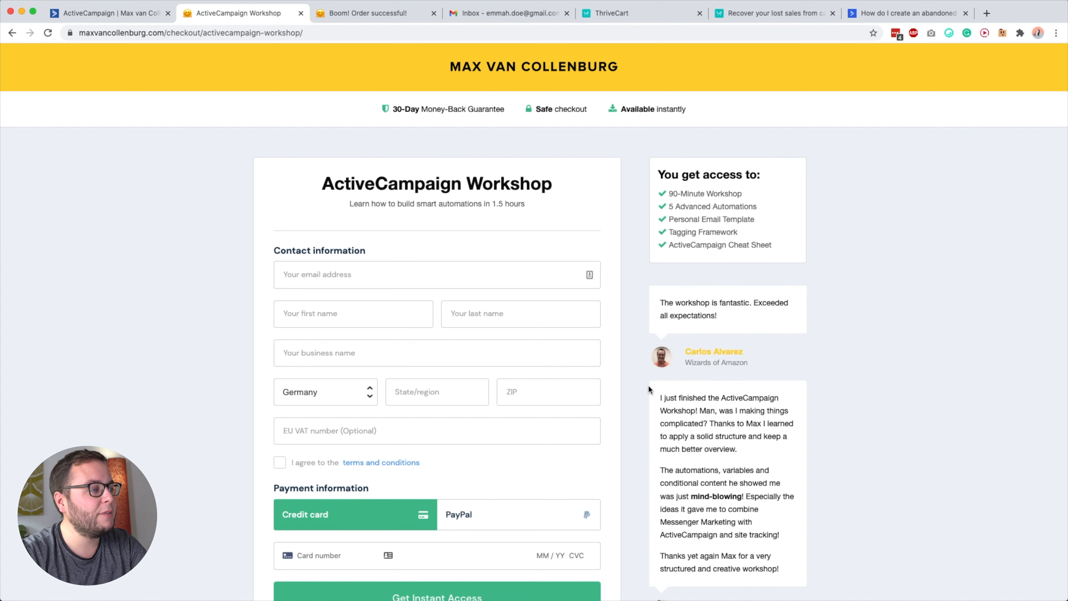
click(130, 15)
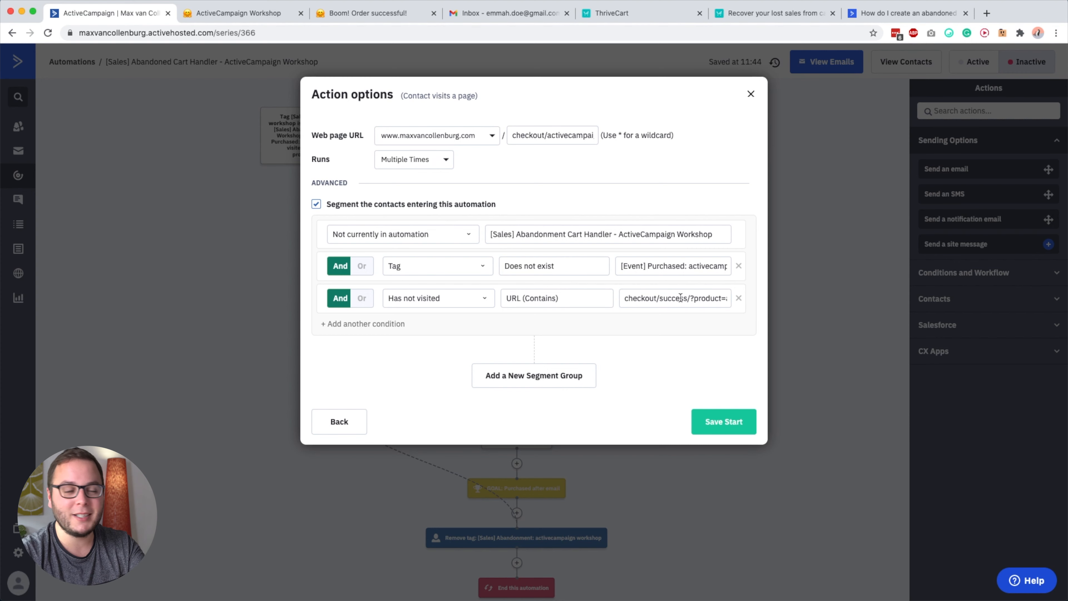
click(918, 194)
Review the automation's 30-minute wait against the workshop checkout page, and return to the ActiveCampaign automation.
mouse_move(455, 230)
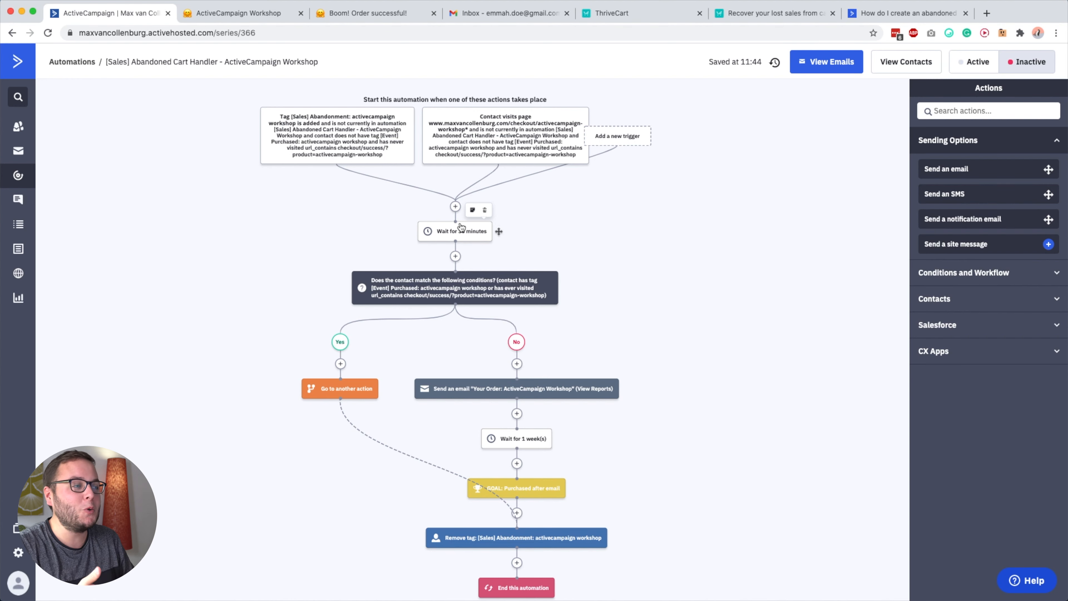
click(257, 12)
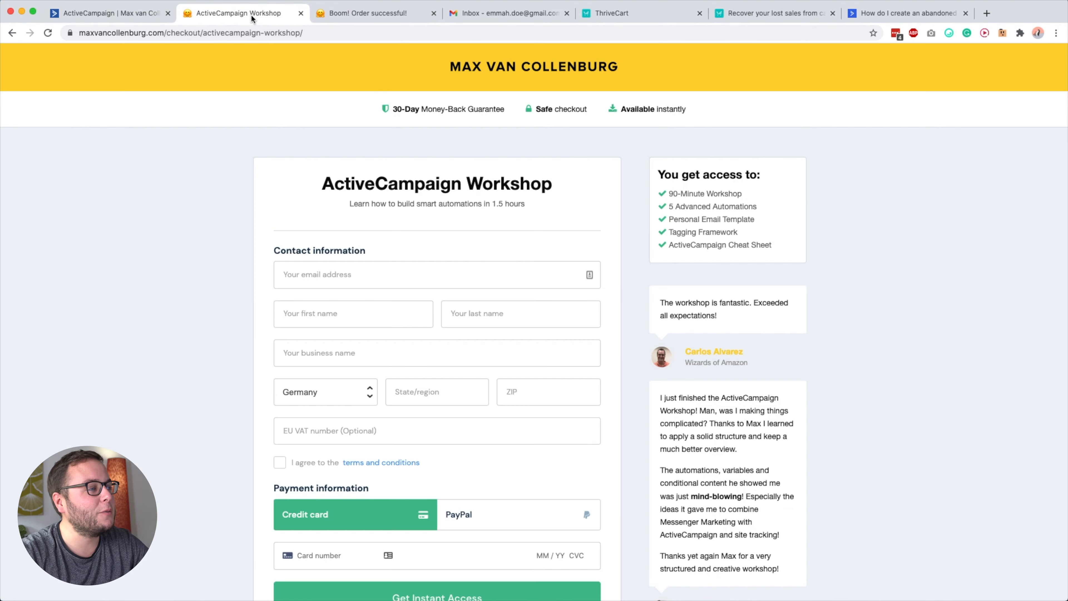
click(118, 20)
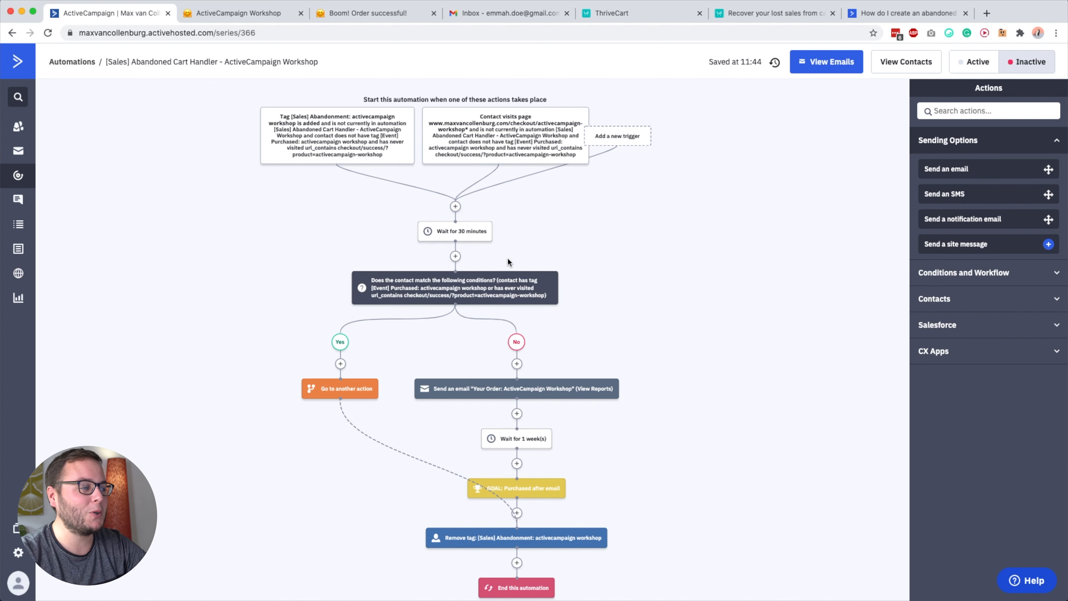
Review the split condition's purchase tag and visited URL, compare them with the order success page, and close the condition without saving.
mouse_move(464, 290)
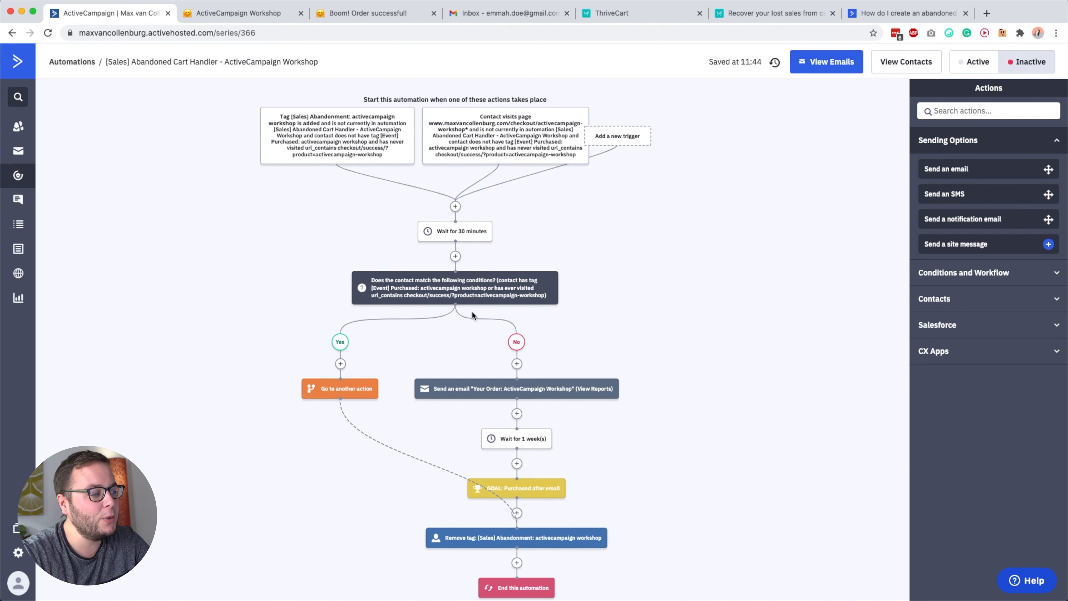
scroll(466, 289, down, 2)
click(448, 219)
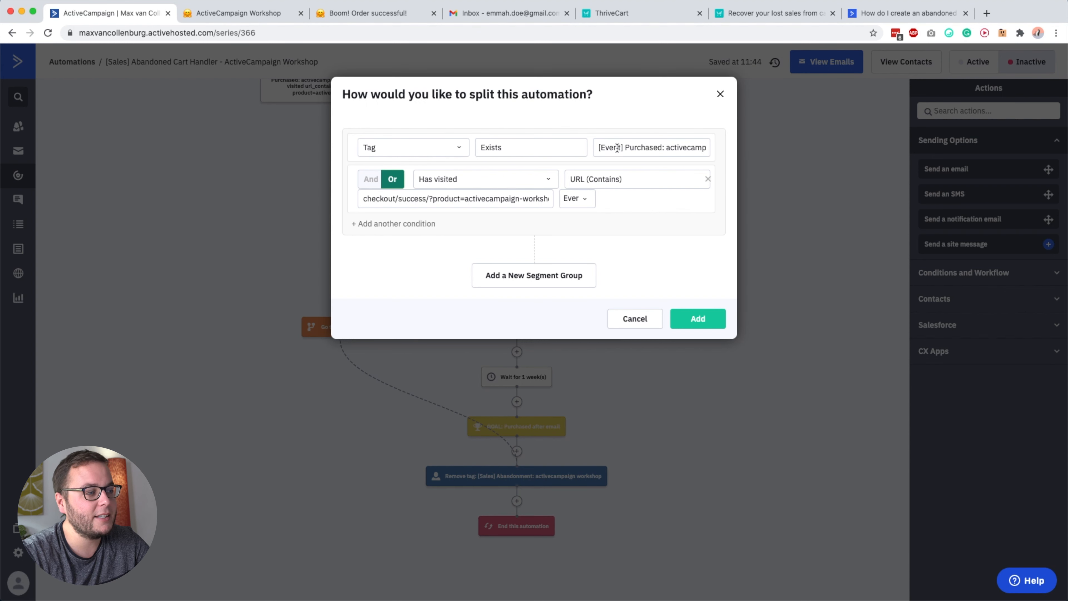
click(684, 147)
drag(654, 147, 736, 151)
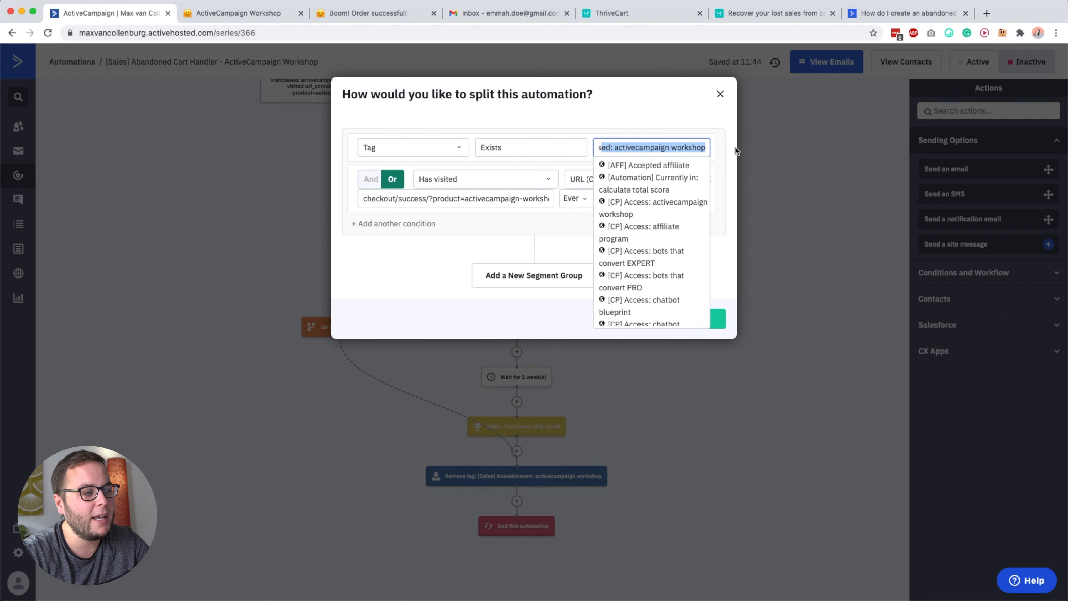
click(703, 119)
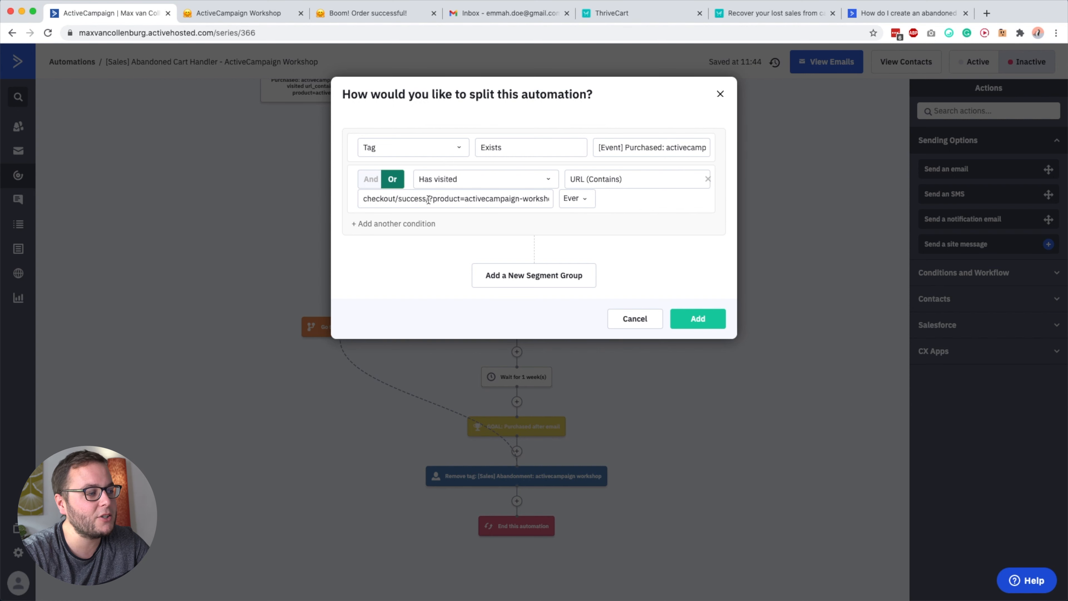
click(383, 15)
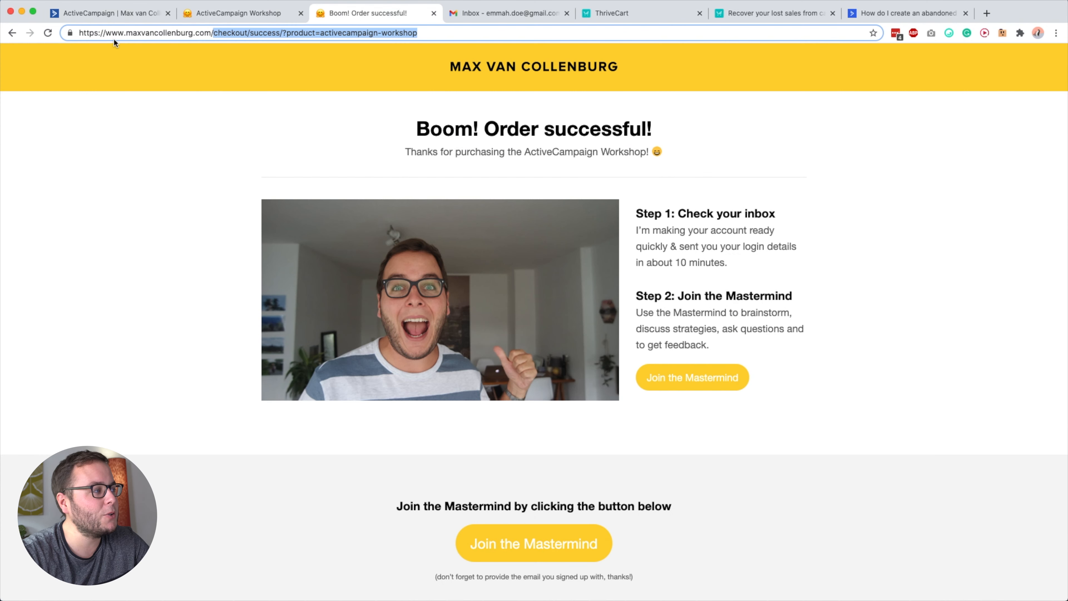
click(110, 13)
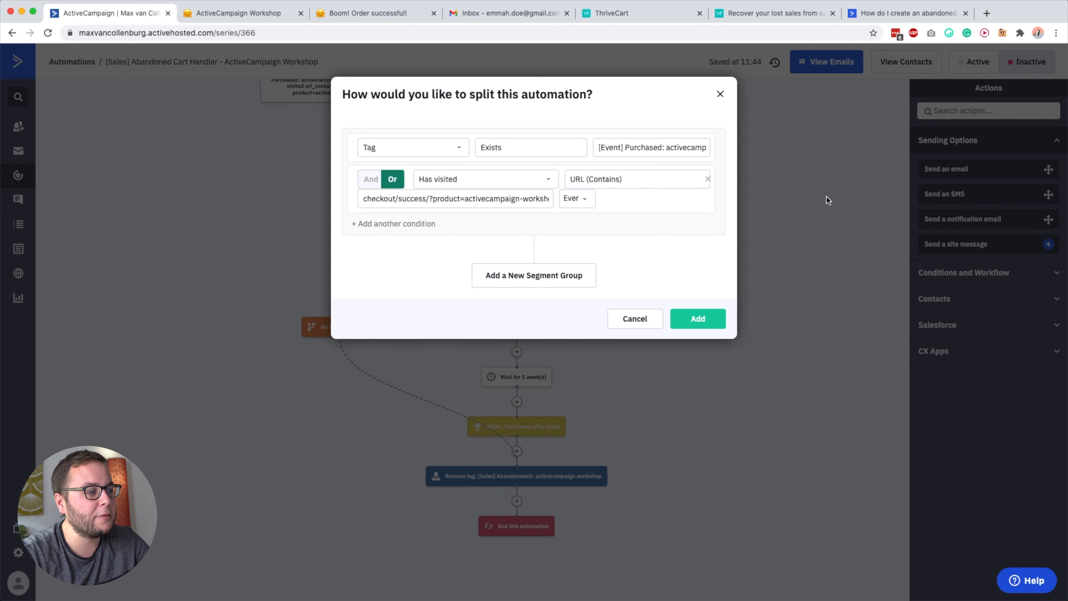
click(830, 200)
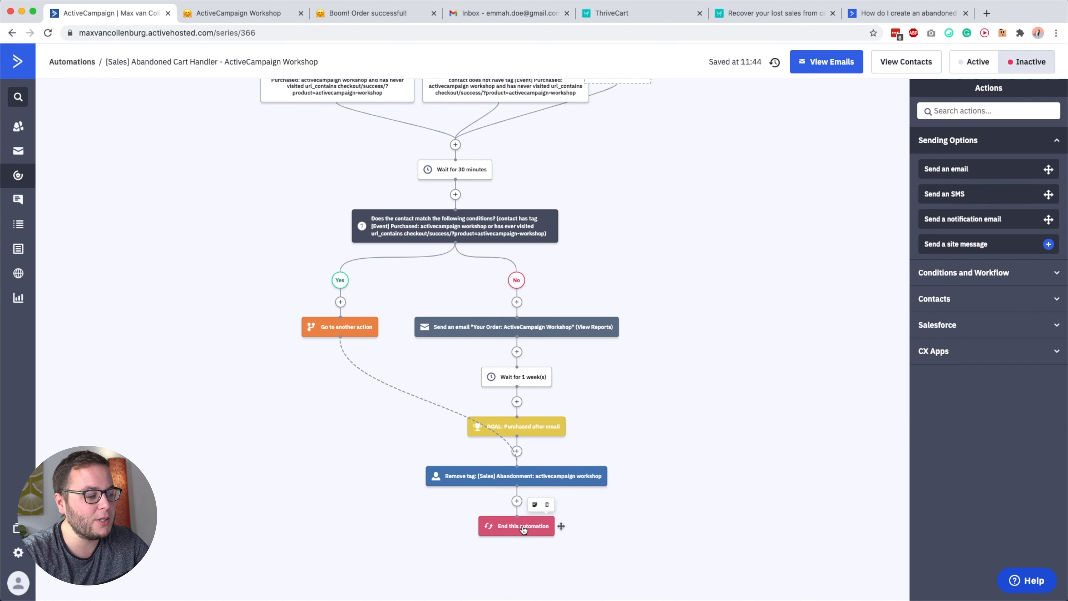
Open the "Your Order: ActiveCampaign Workshop" email from the automation's No branch in the email designer.
scroll(536, 494, up, 1)
scroll(536, 495, up, 2)
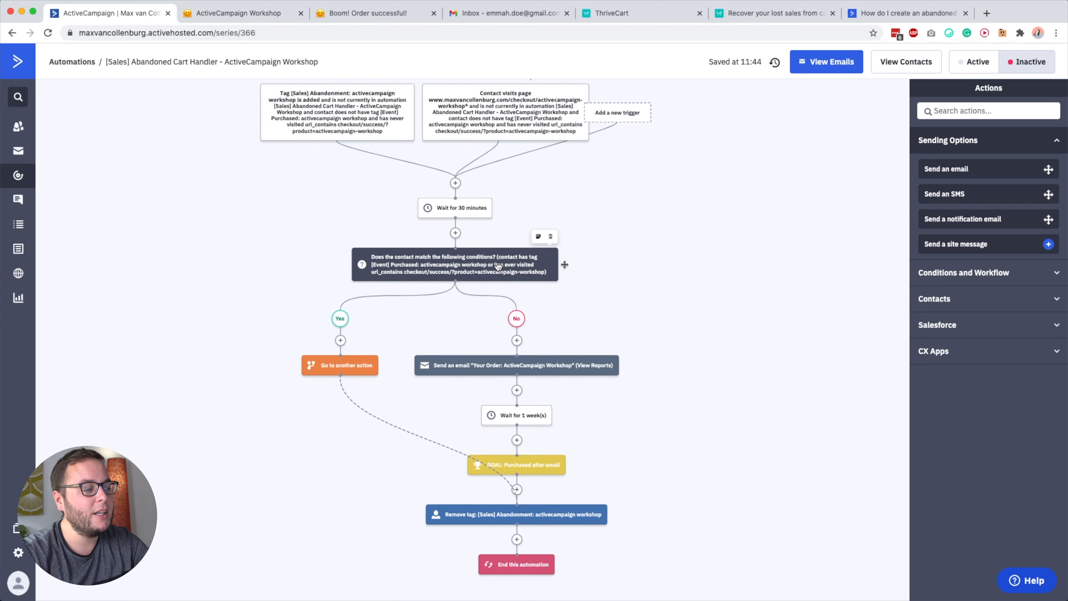
click(521, 364)
click(553, 340)
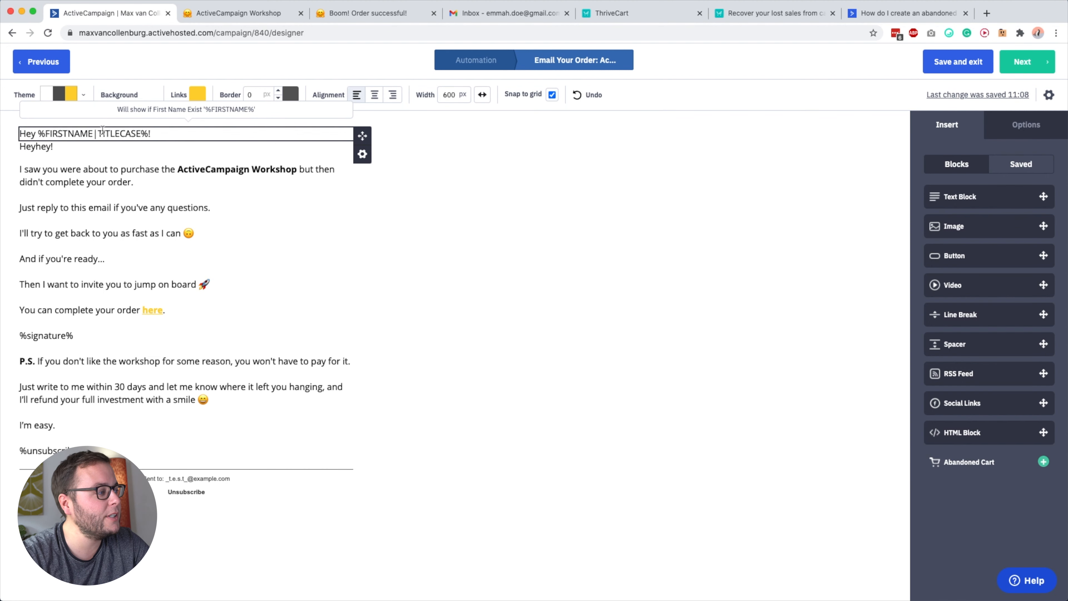
Examine the display condition of the "Hey %FIRSTNAME|TITLECASE%!" greeting block, and close it without changes.
click(135, 133)
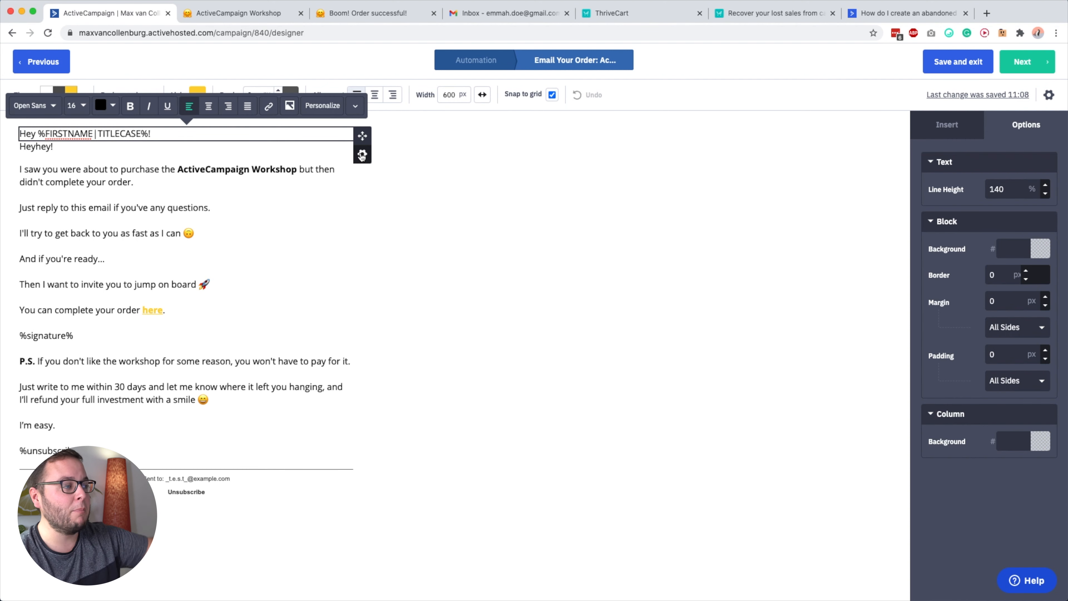
click(361, 155)
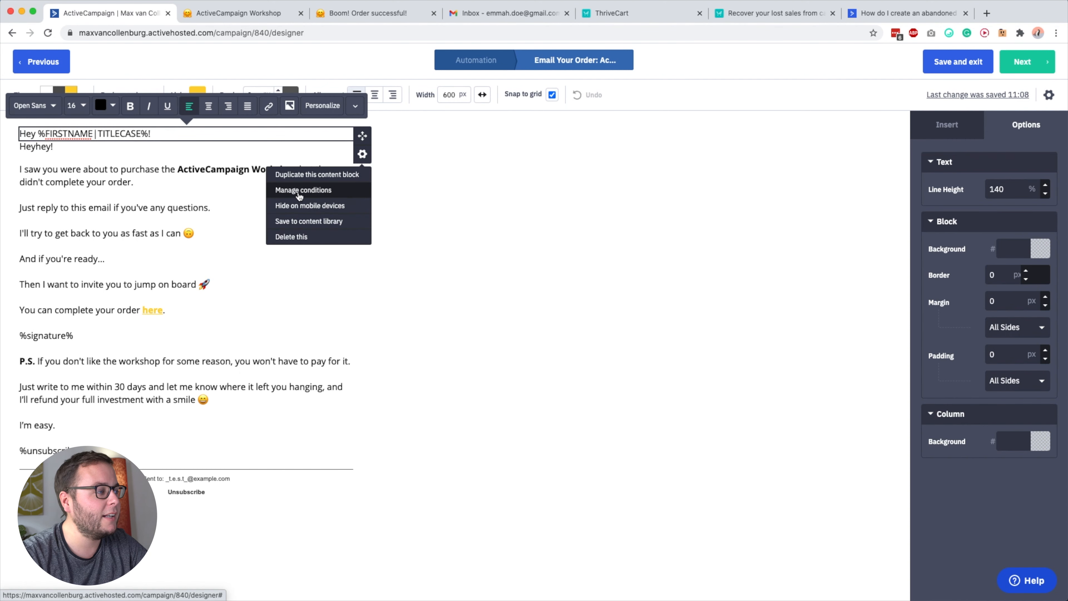
click(294, 193)
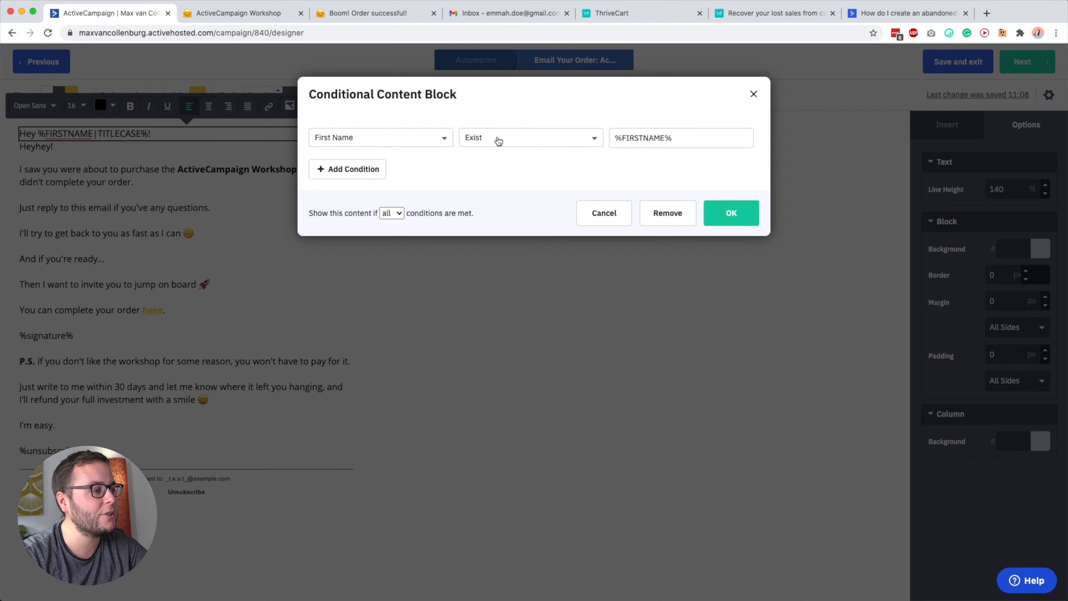
click(753, 93)
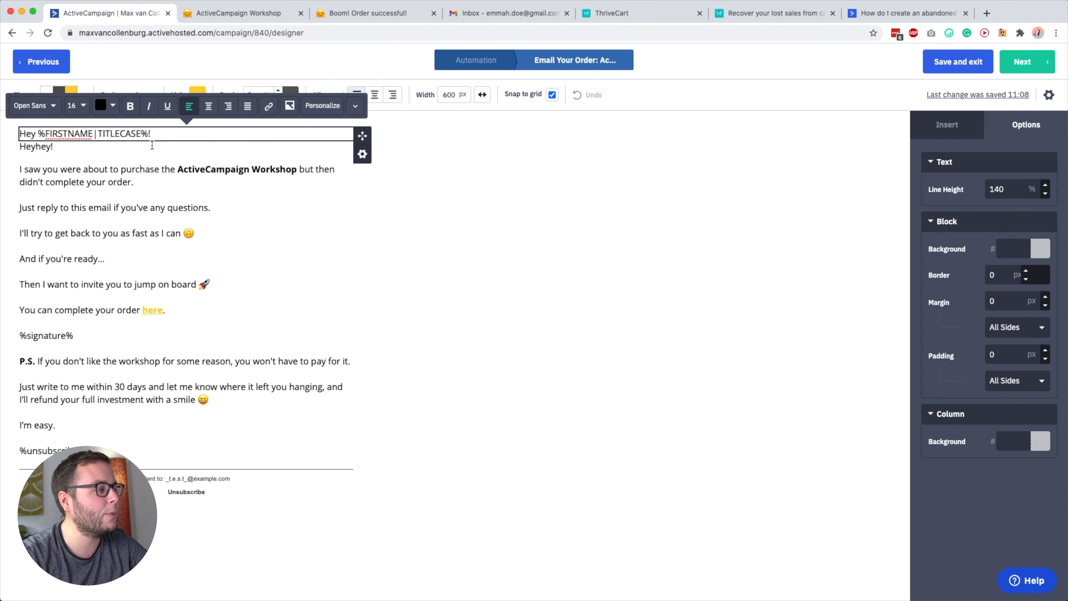
Examine the display condition of the "Heyhey!" greeting block, and close it without changes.
click(152, 145)
click(363, 168)
click(294, 204)
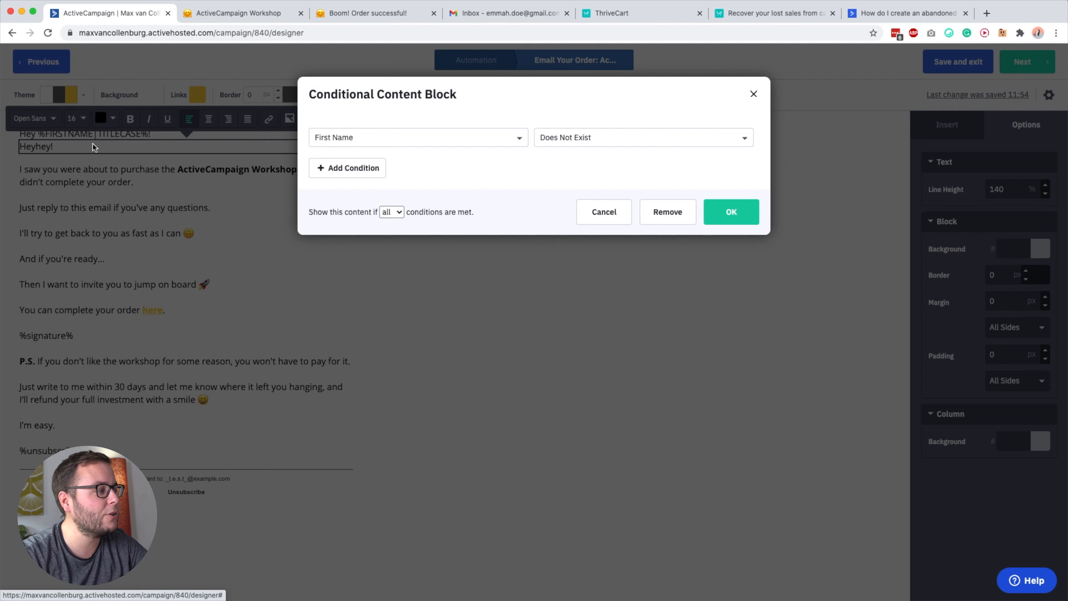
click(594, 330)
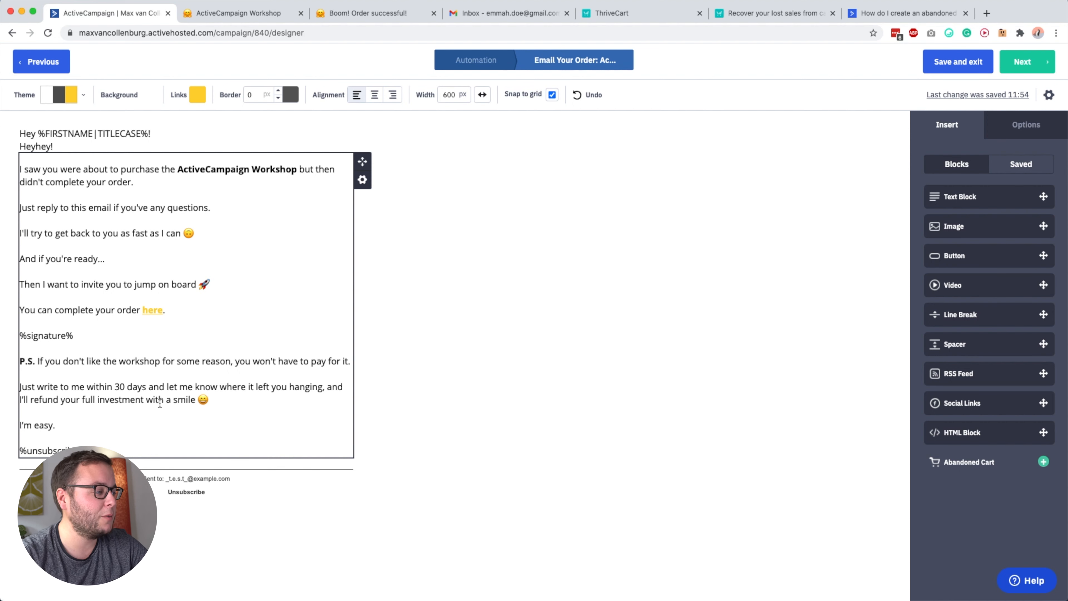
Select the email's "here" order link, check the email address field on the workshop checkout page, and return to the email designer.
click(150, 309)
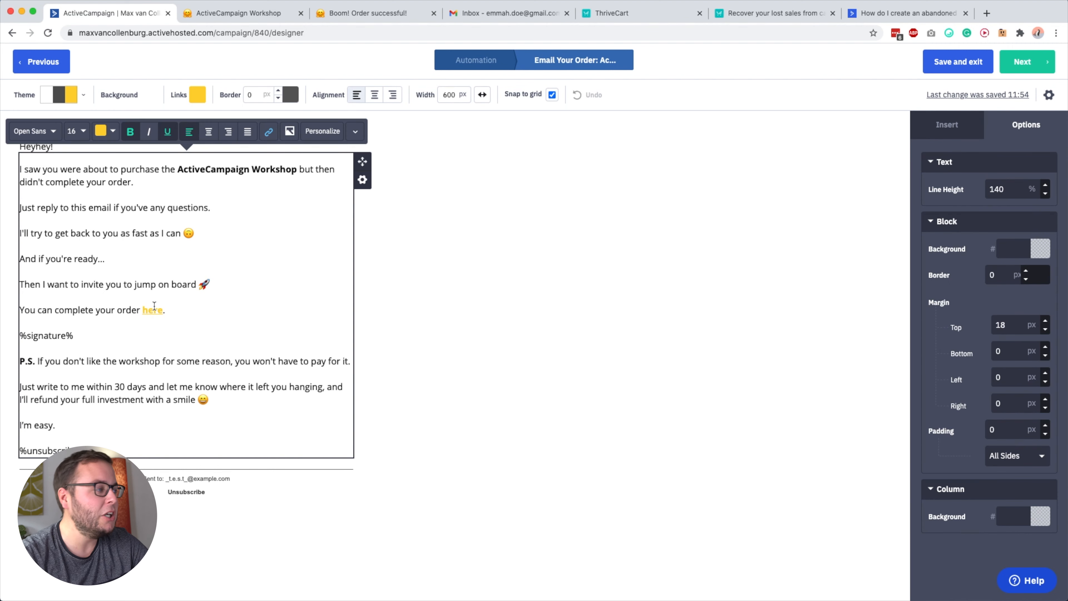
click(261, 13)
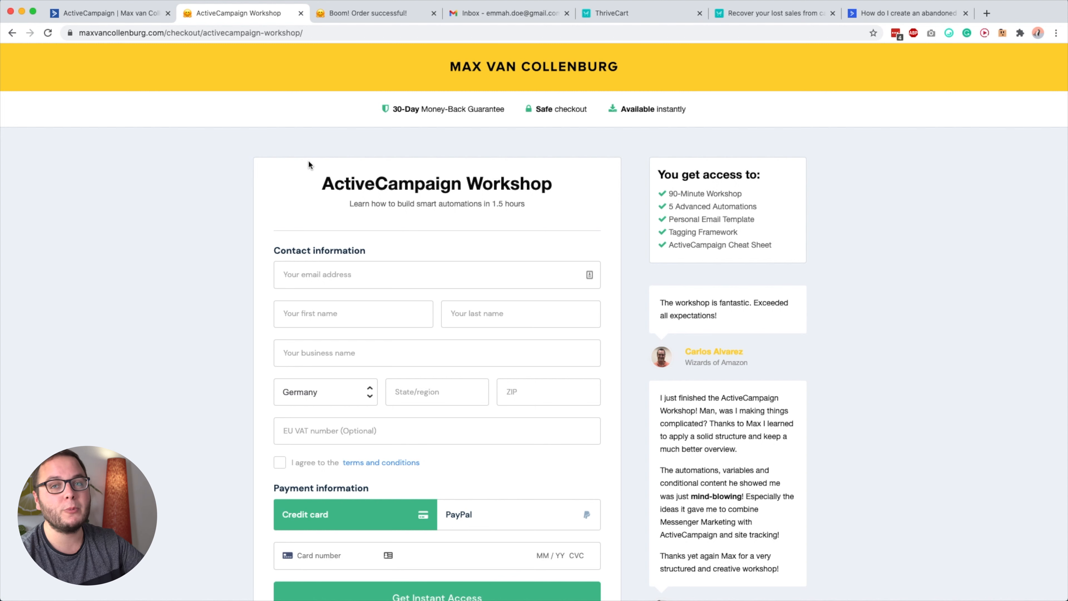
click(316, 280)
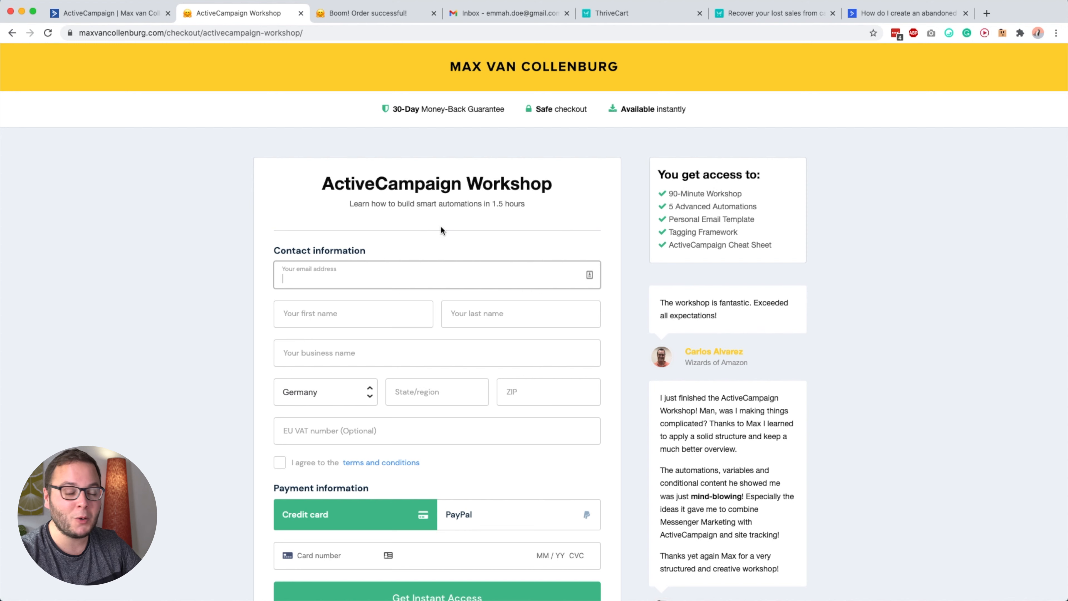
click(221, 125)
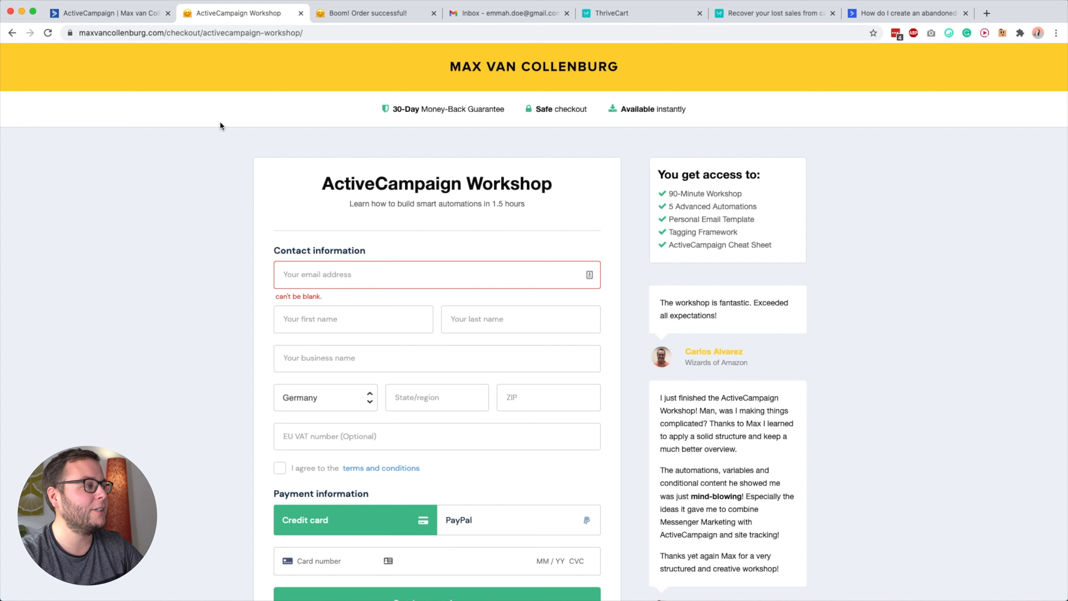
click(129, 17)
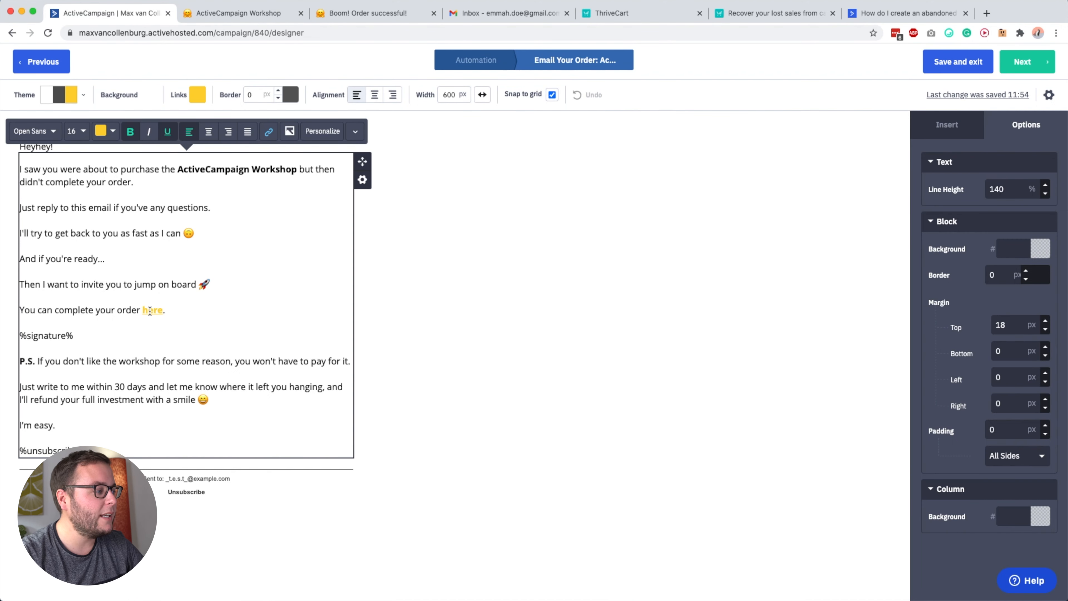
Open the link settings of the email's "here" order link and examine the base checkout address up to its passthrough parameters.
click(268, 132)
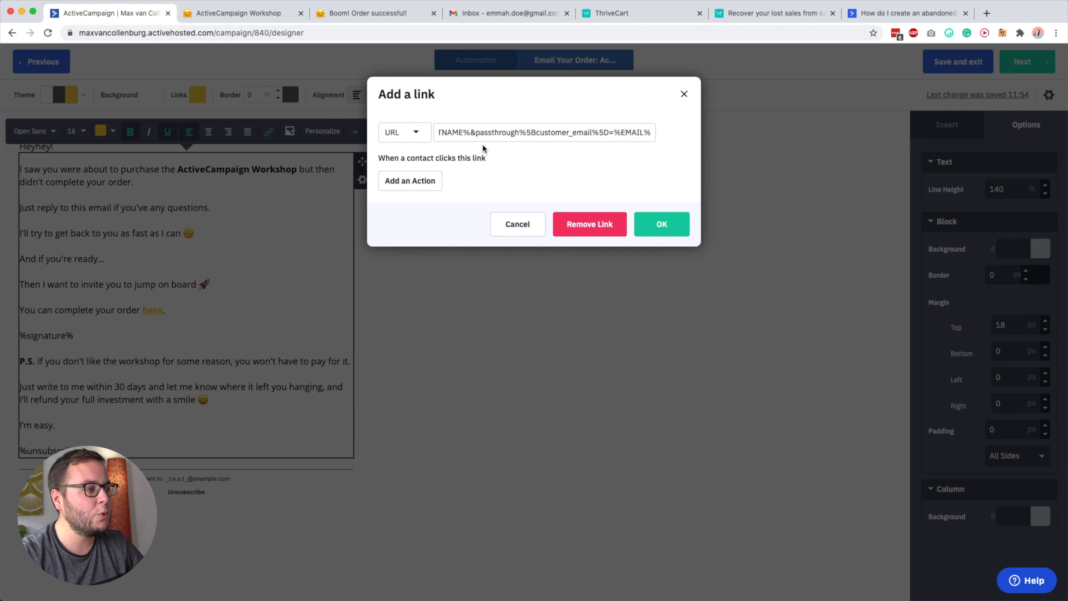
drag(494, 131, 383, 130)
drag(560, 132, 611, 129)
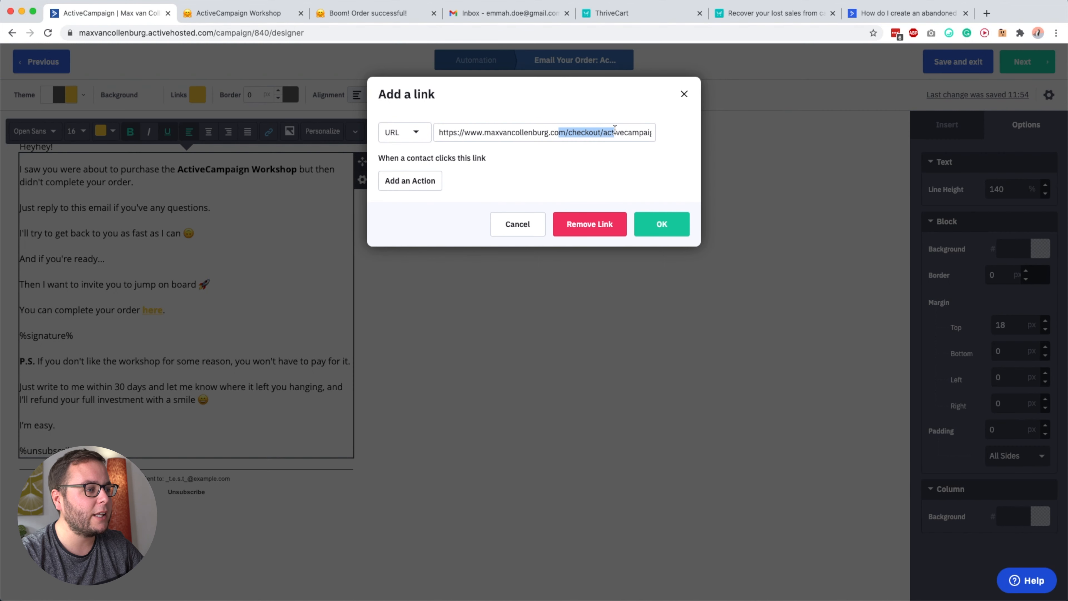
click(613, 132)
key(Right)
key(Right)
key(Right)
key(Right)
key(Right)
key(Right)
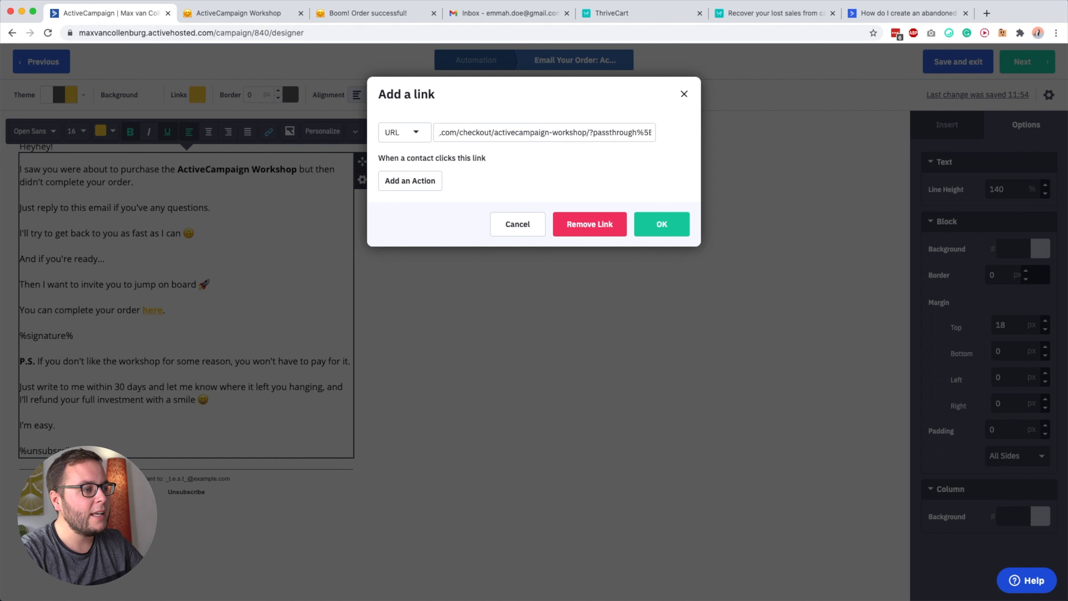
key(Right)
key(Right)
key(Right)
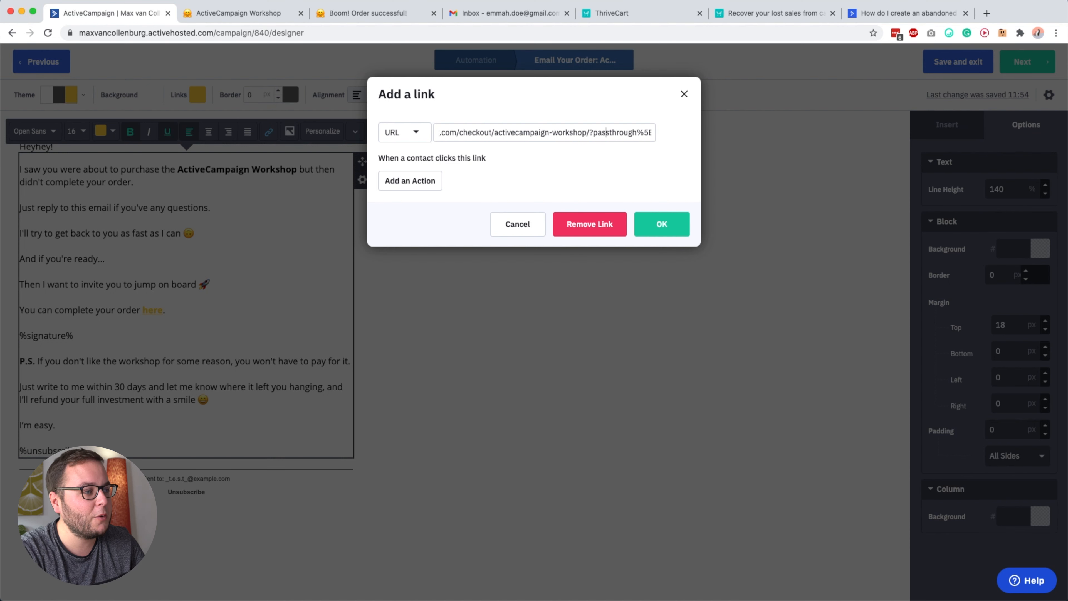
Examine the customer_firstname passthrough parameter in the link address and highlight its %FIRSTNAME% personalization tag.
key(Right)
key(Right)
key(Right)
key(Right)
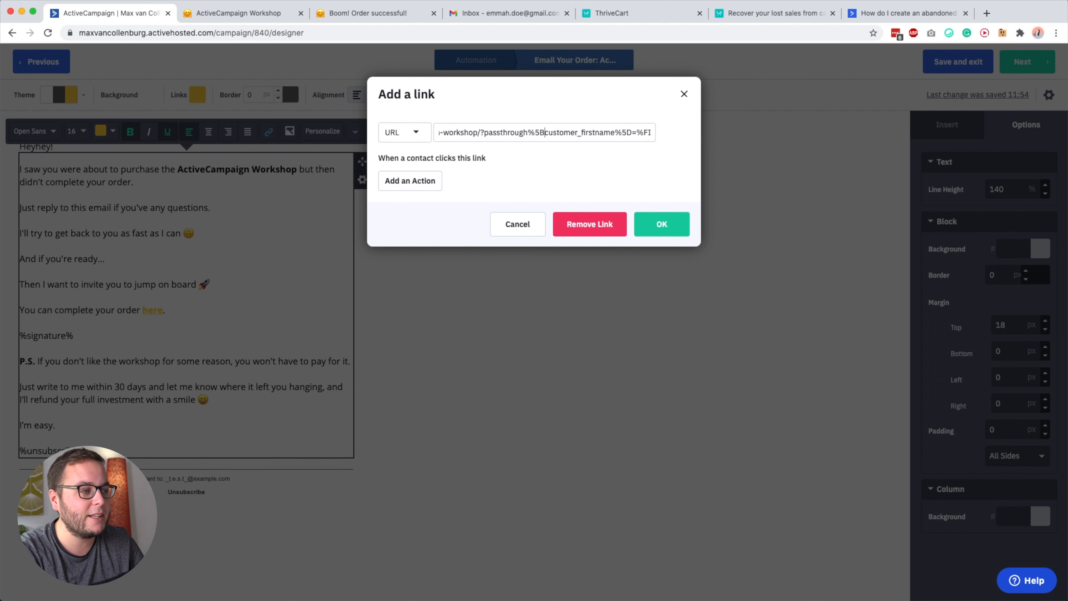
key(Right)
key(Right)
key(Right)
double_click(506, 132)
double_click(559, 132)
key(Right)
key(Right)
key(Right)
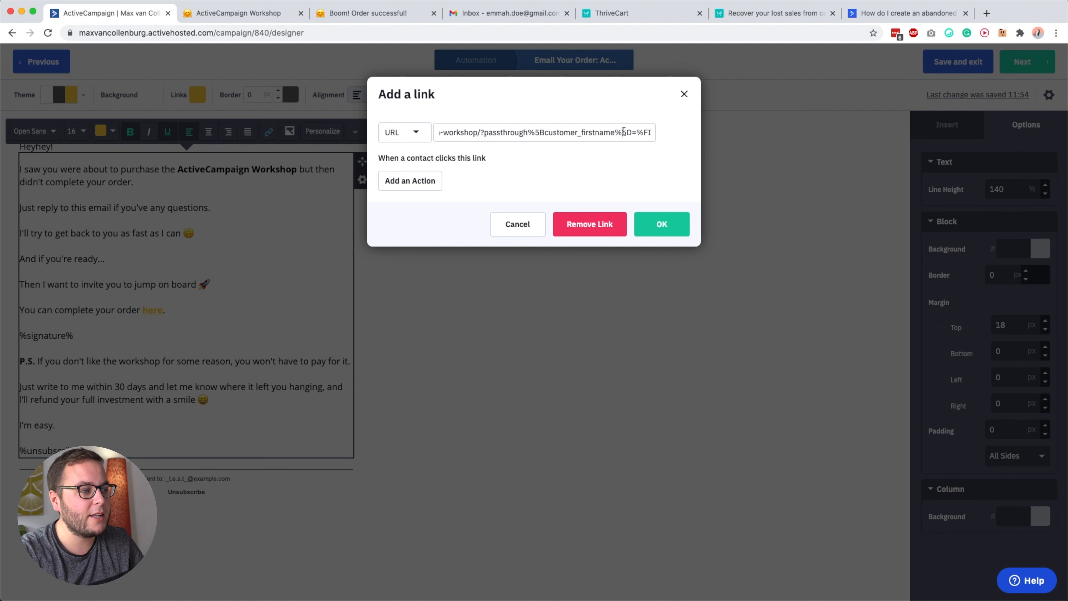
key(Right)
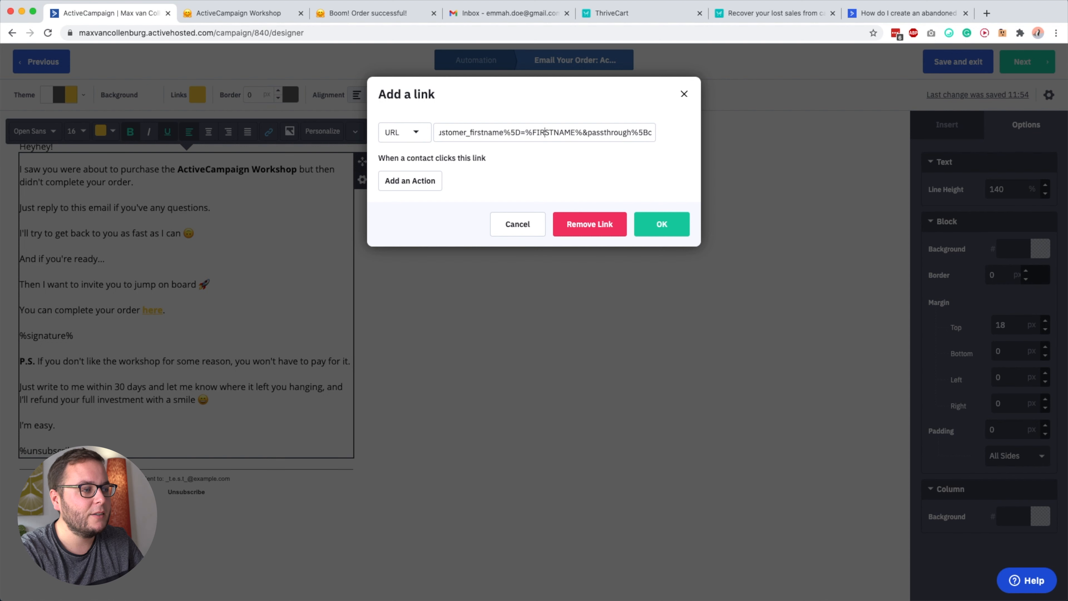
key(shift+Right)
key(shift+Right)
key(shift+Right)
key(shift+Right)
key(shift+Right)
key(shift+Right)
key(shift+Right)
key(shift+Right)
key(shift+Right)
key(shift+Right)
key(shift+Right)
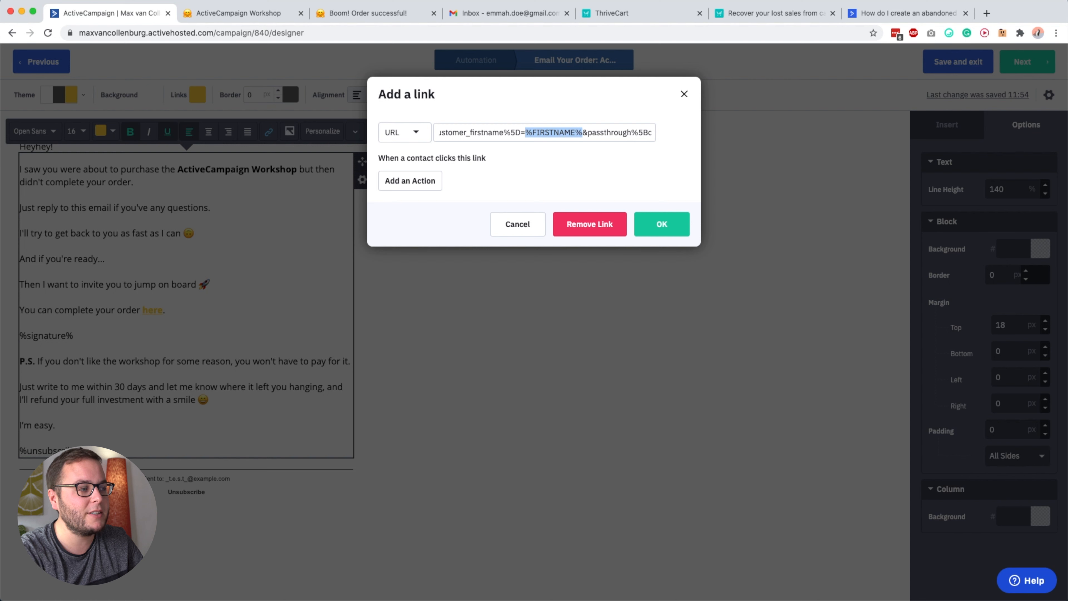
key(Right)
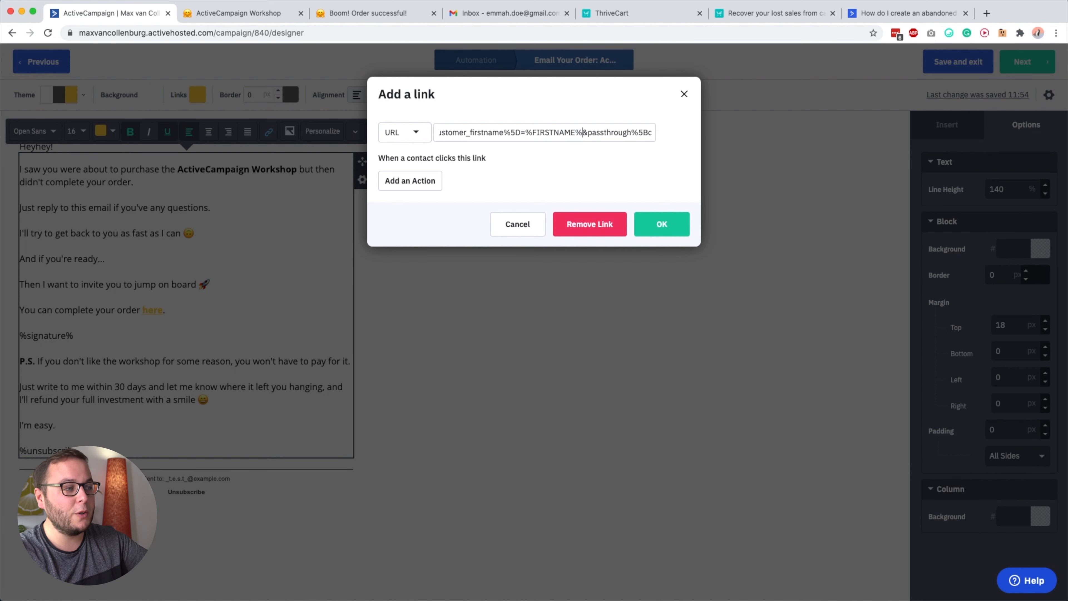
Examine the customer_lastname and customer_email passthrough parameters with their personalization tags, and close the link settings without changes.
key(Right)
key(Right)
key(Right)
key(Right)
key(Right)
key(Right)
key(Right)
key(Right)
key(Right)
key(Right)
key(Right)
key(Right)
key(Right)
key(Right)
key(Right)
key(Right)
key(Right)
key(Right)
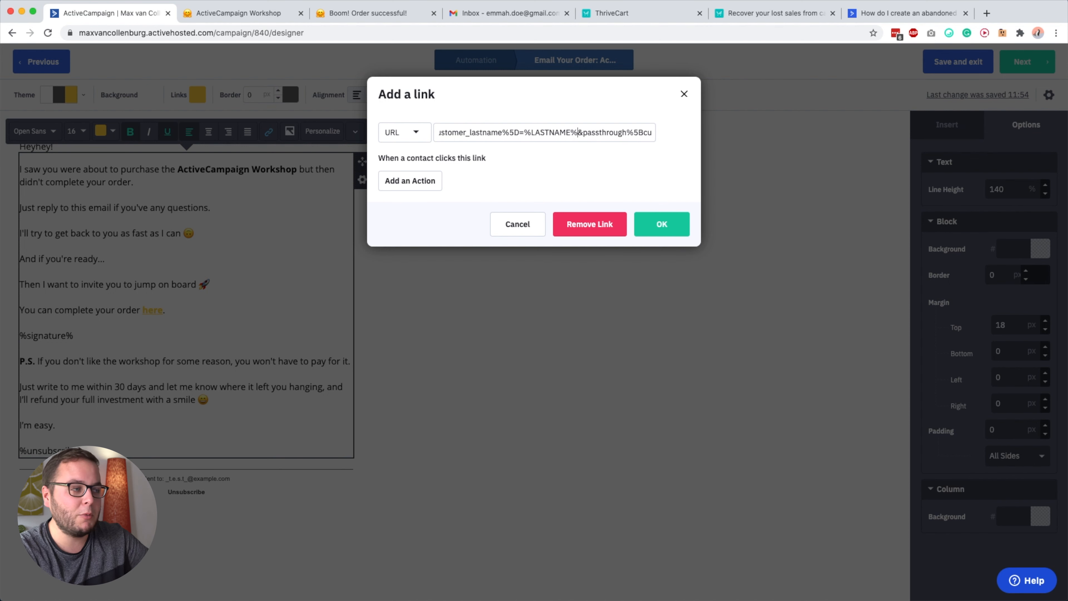
key(Right)
key(Right)
key(Right)
key(Right)
key(Right)
key(Right)
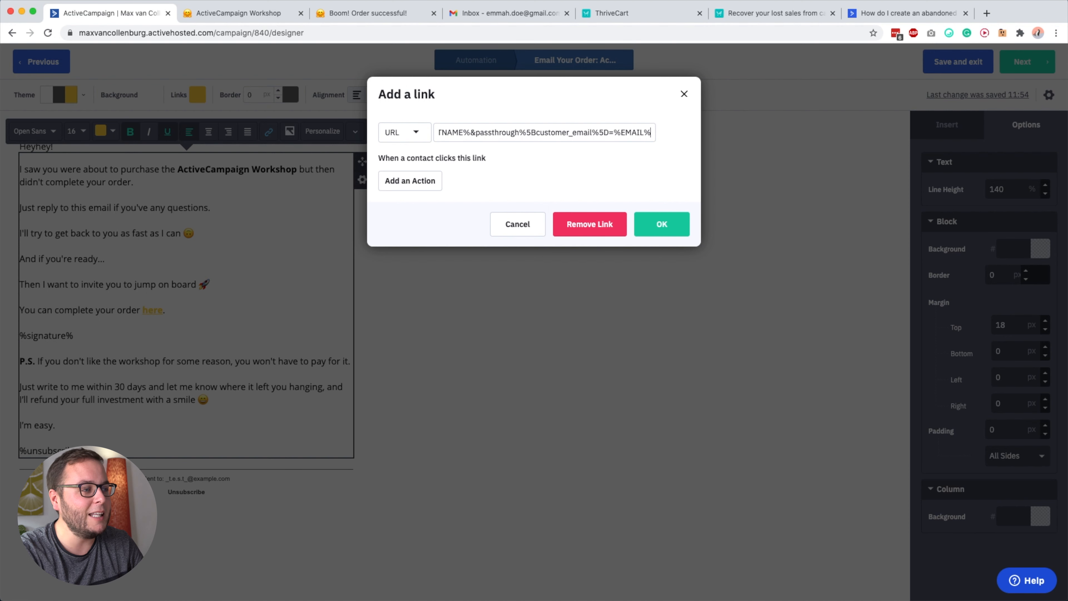
click(684, 93)
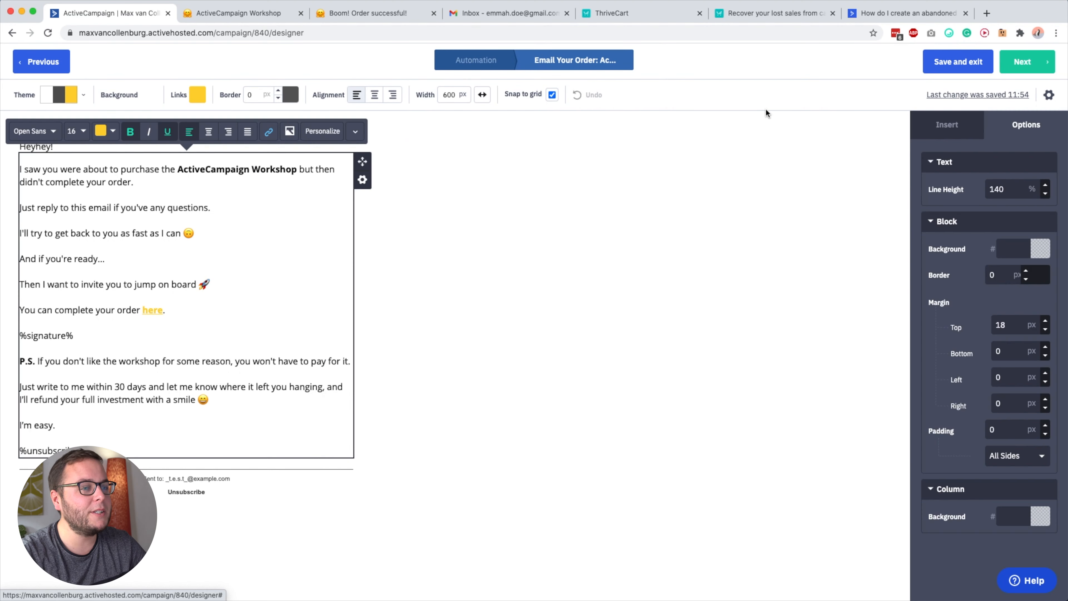
Send a test of the "Your Order: ActiveCampaign Workshop" email to the test contact's email address from the campaign settings.
click(1049, 95)
click(534, 427)
key(super+a)
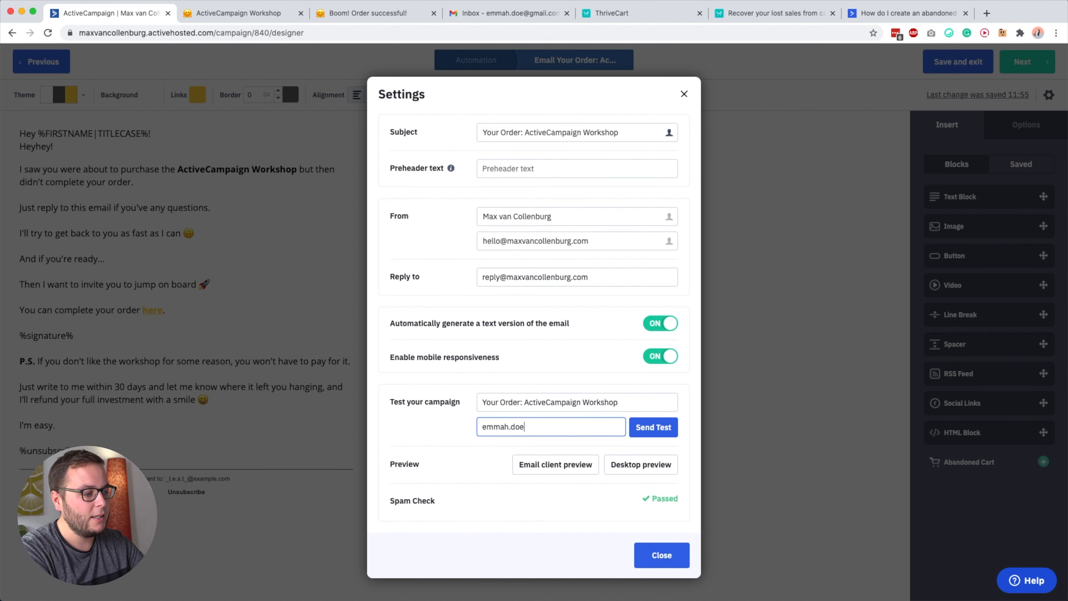
key(super+a)
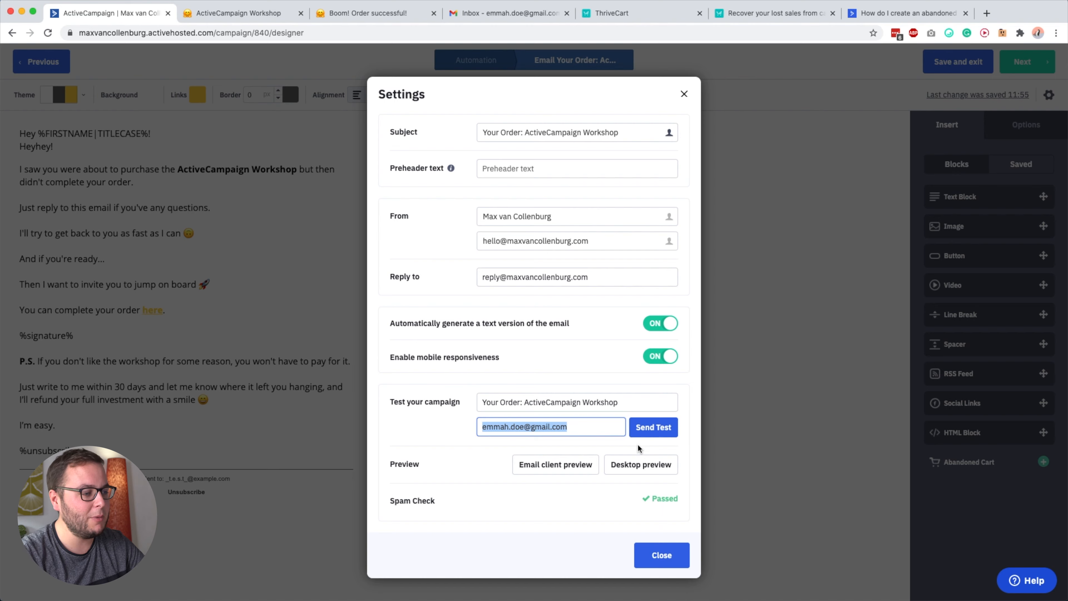
click(653, 427)
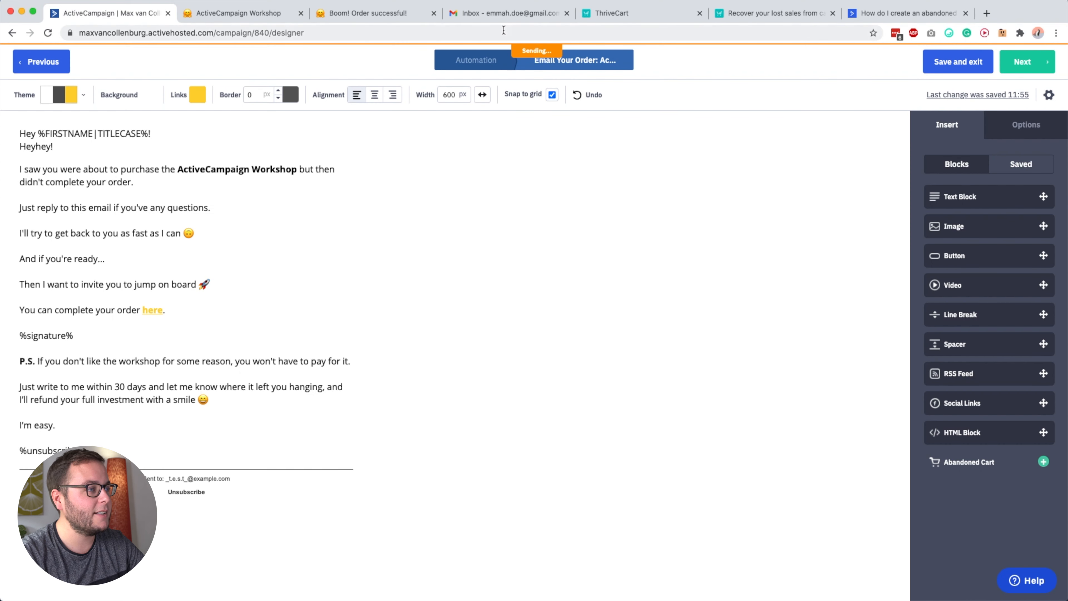
Switch to Gmail, open the "TEST: Your Order: ActiveCampaign Workshop" message, and follow its "here" order link.
click(501, 14)
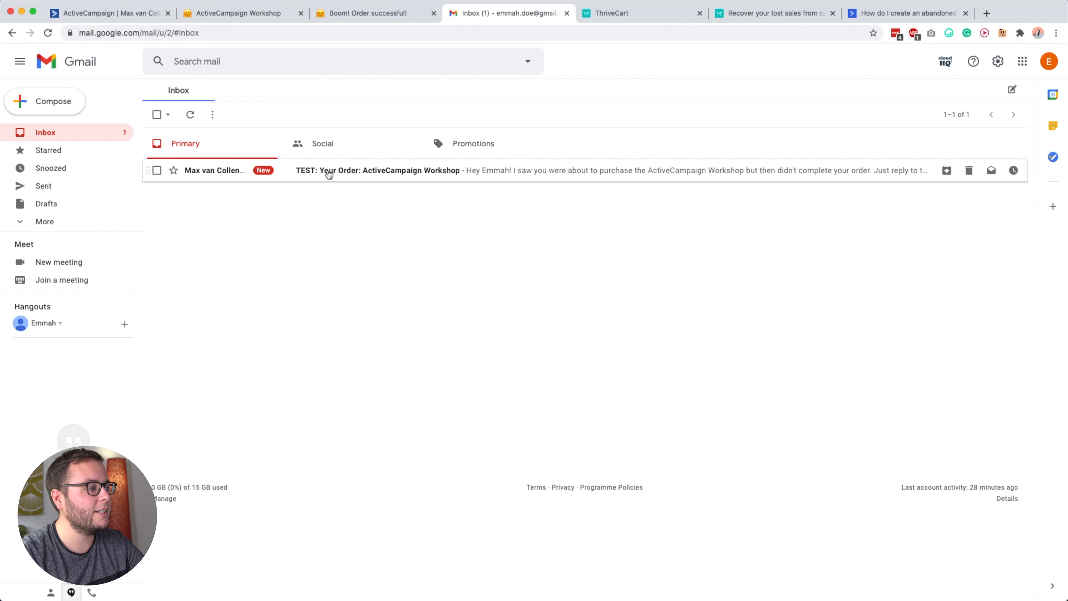
click(365, 181)
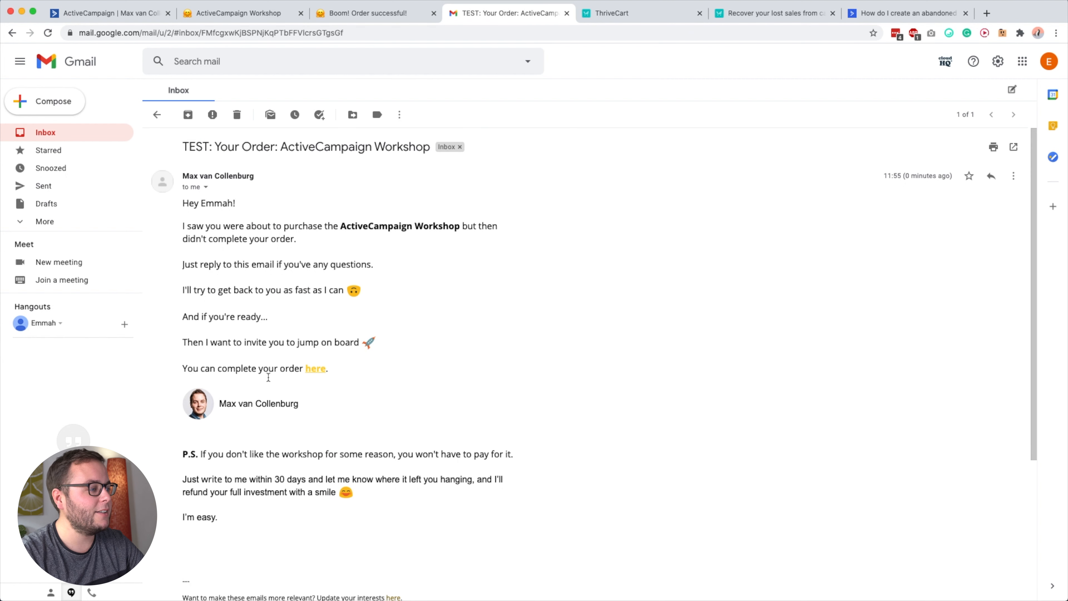
click(315, 369)
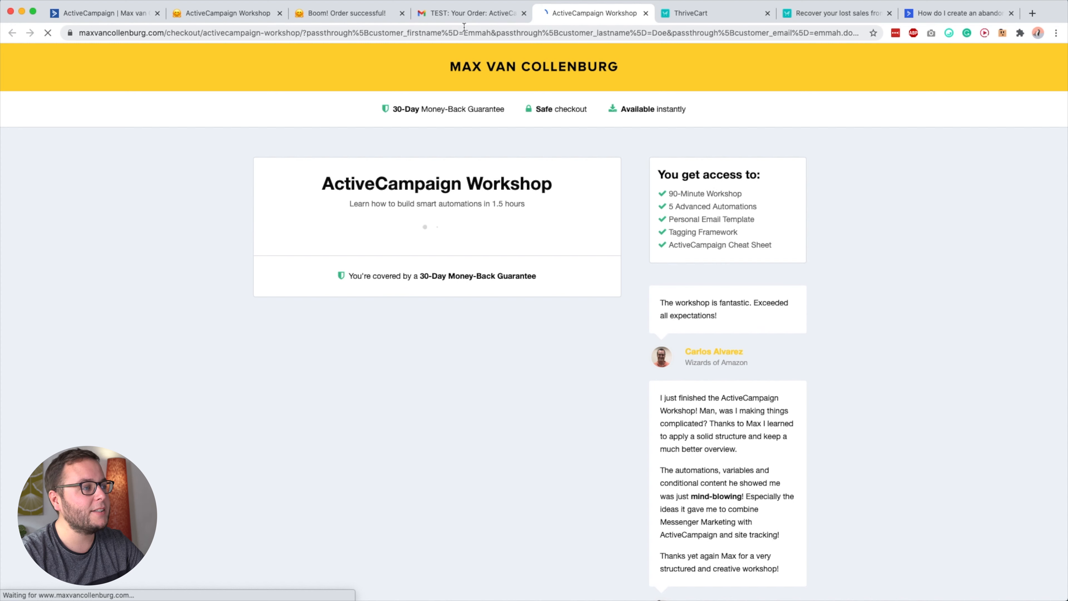
Examine the first name, last name and email parameters in the checkout page's address alongside the prefilled contact fields.
click(475, 32)
double_click(525, 34)
double_click(706, 32)
drag(805, 34, 884, 33)
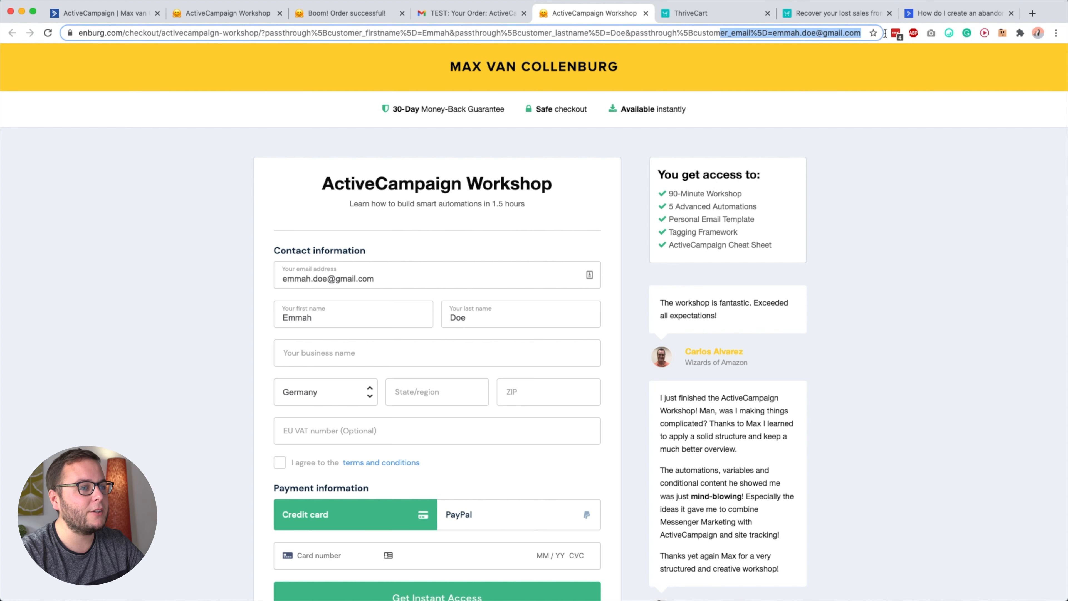
triple_click(788, 33)
drag(788, 33, 849, 33)
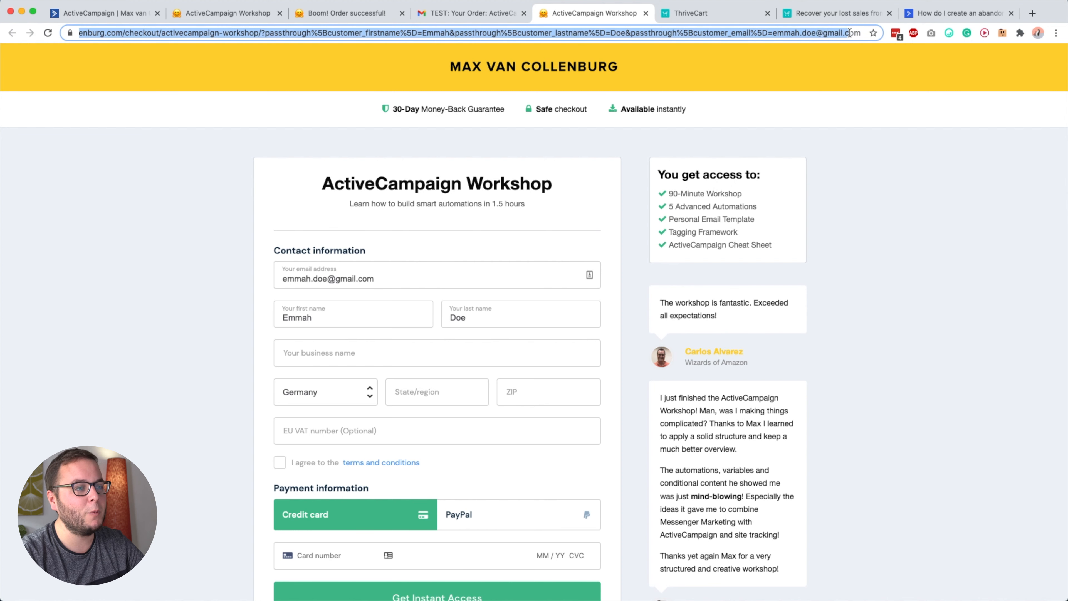
click(859, 173)
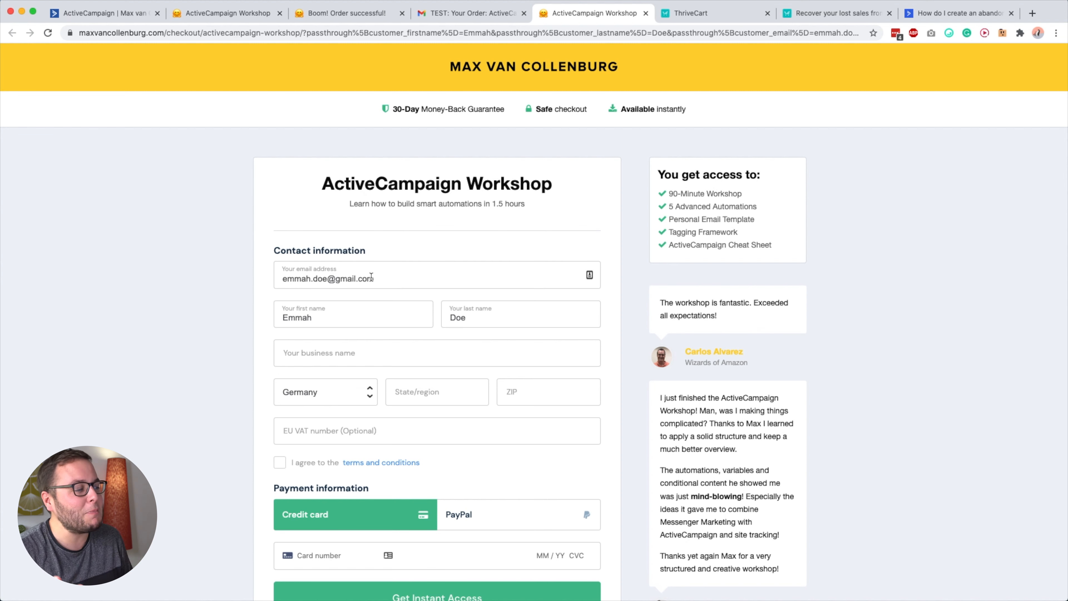
Return to the abandoned cart automation in ActiveCampaign and review the one-week wait and the actions that follow the email.
click(91, 13)
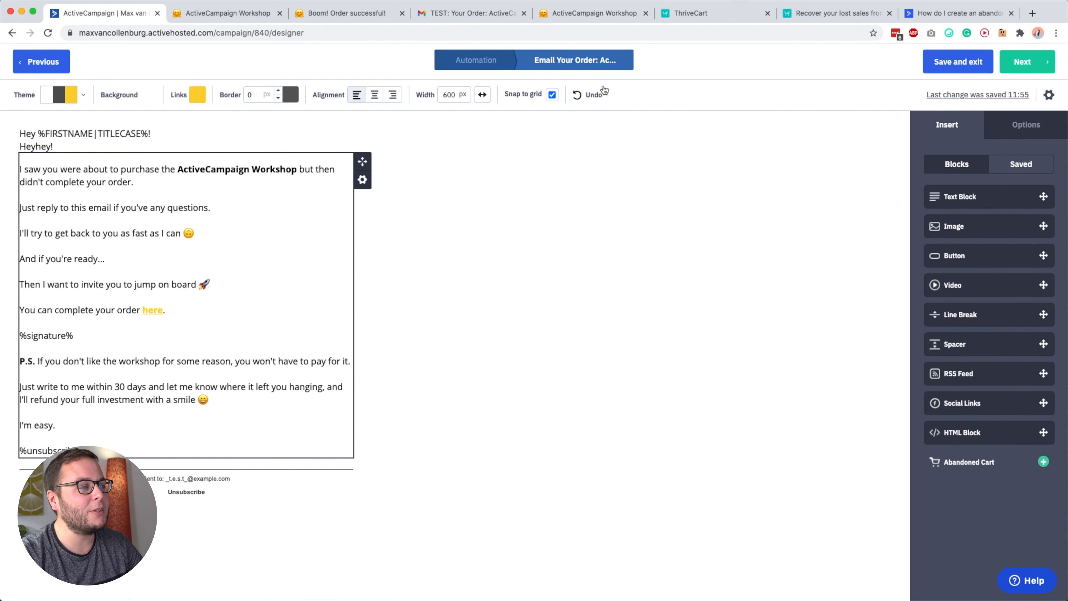
click(482, 65)
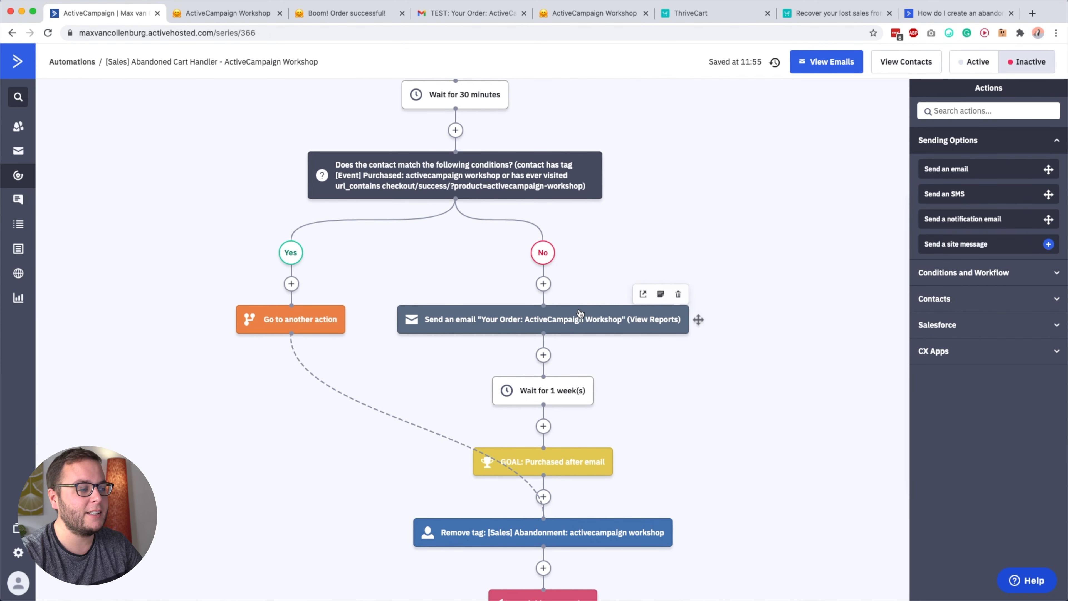
mouse_move(565, 388)
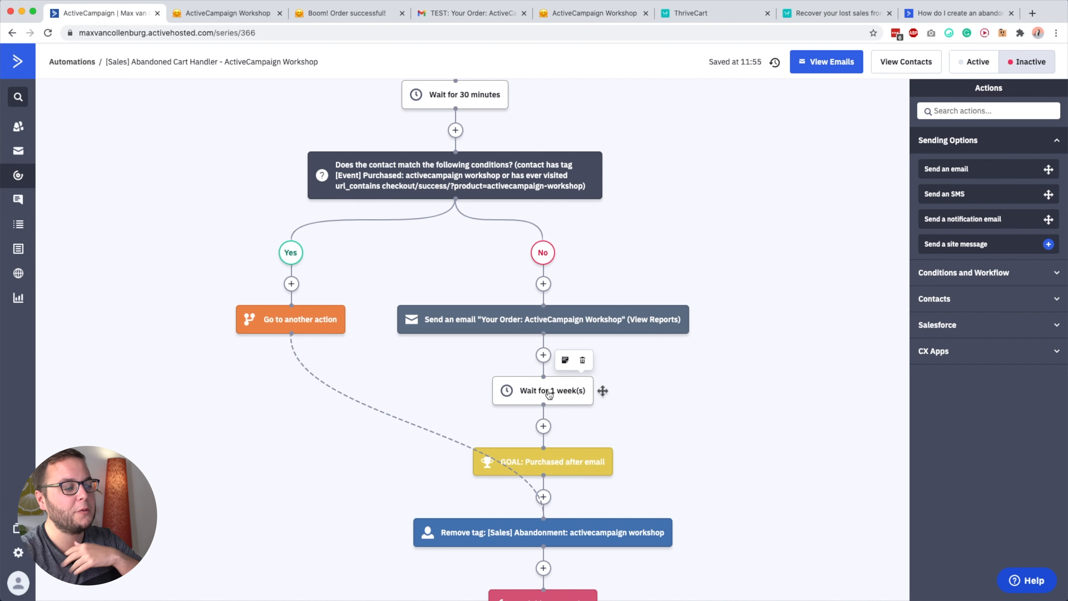
scroll(554, 396, down, 1)
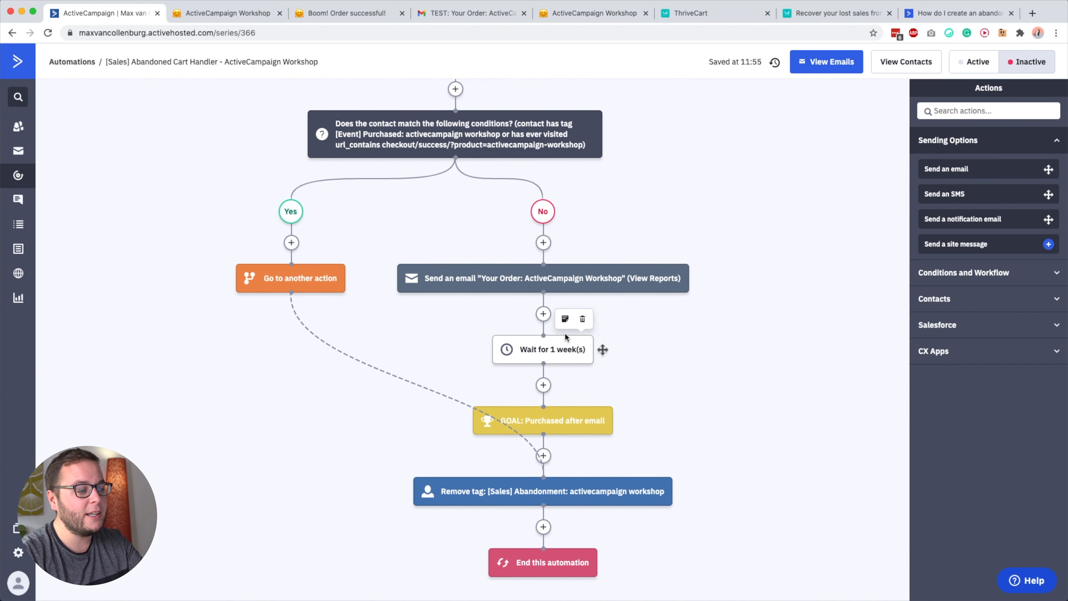
Examine the segment conditions of the "[Sales] Abandonment: activecampaign workshop" tag trigger, and close them without changes.
scroll(704, 349, up, 2)
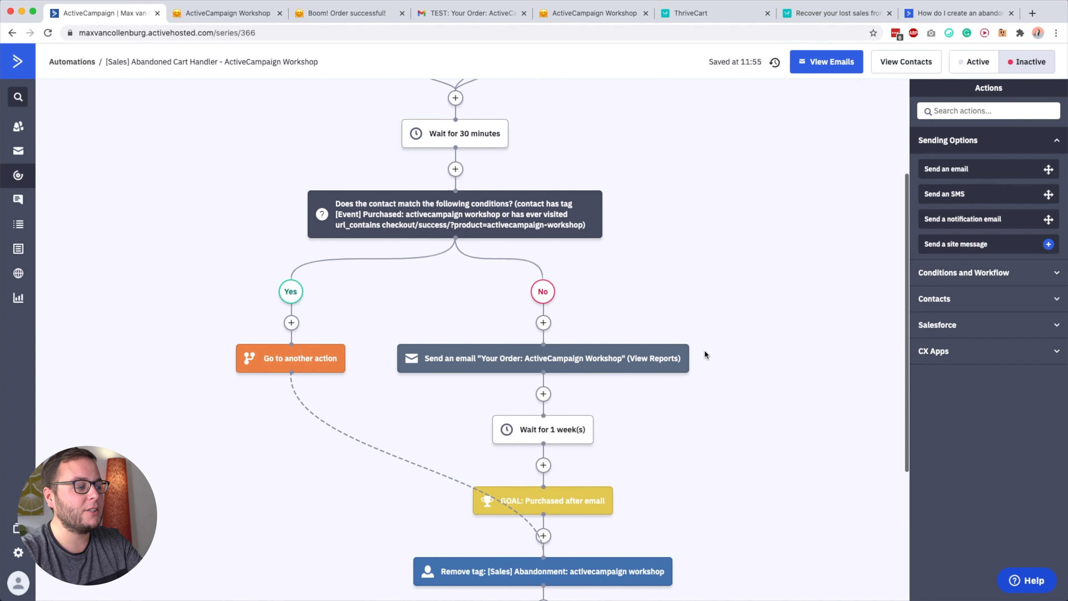
scroll(642, 403, up, 4)
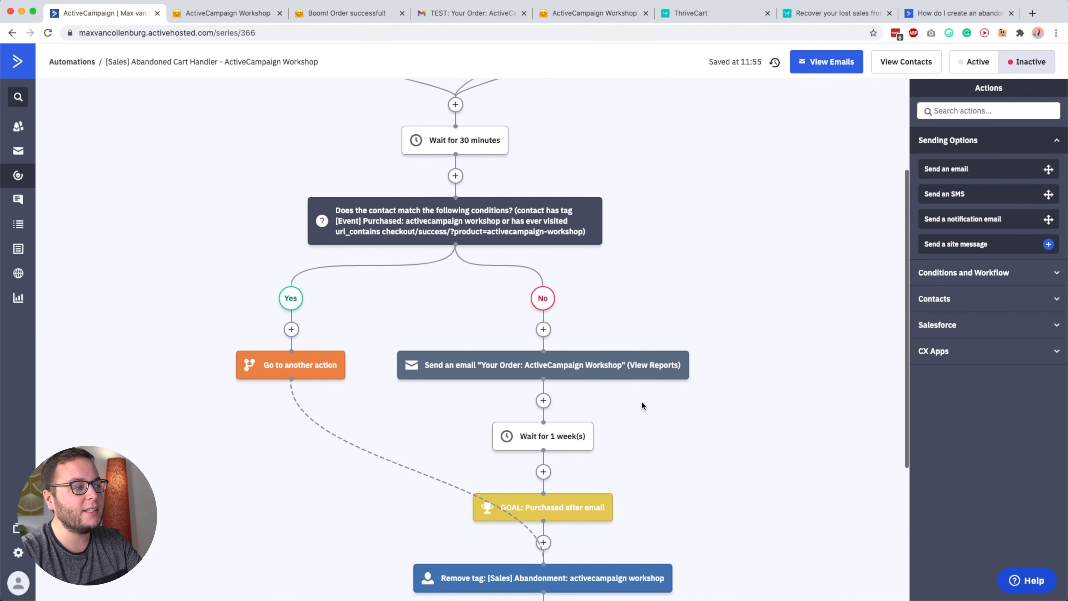
click(269, 177)
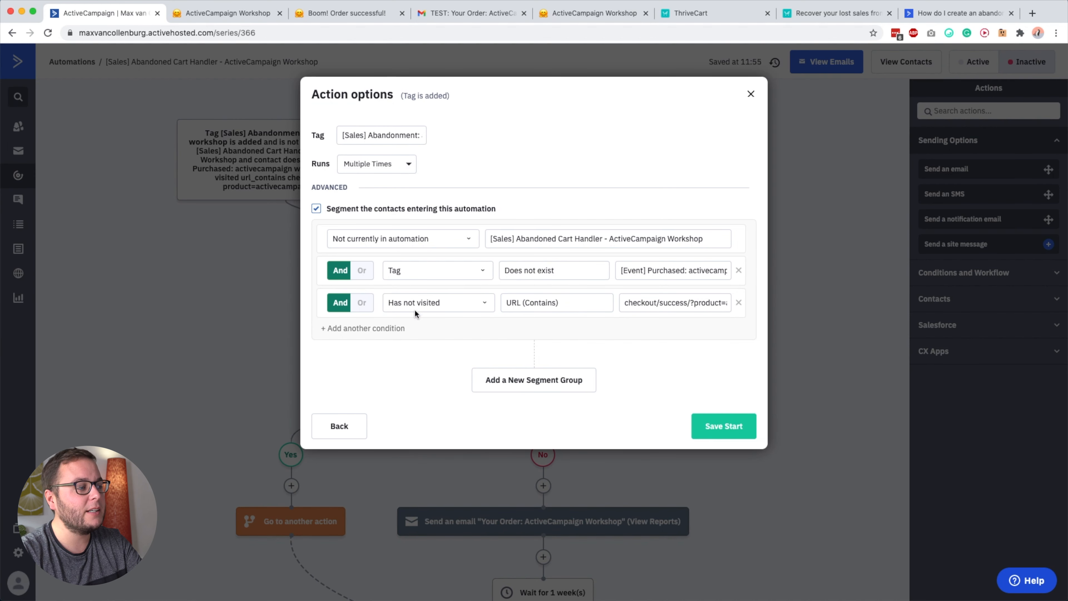
click(817, 196)
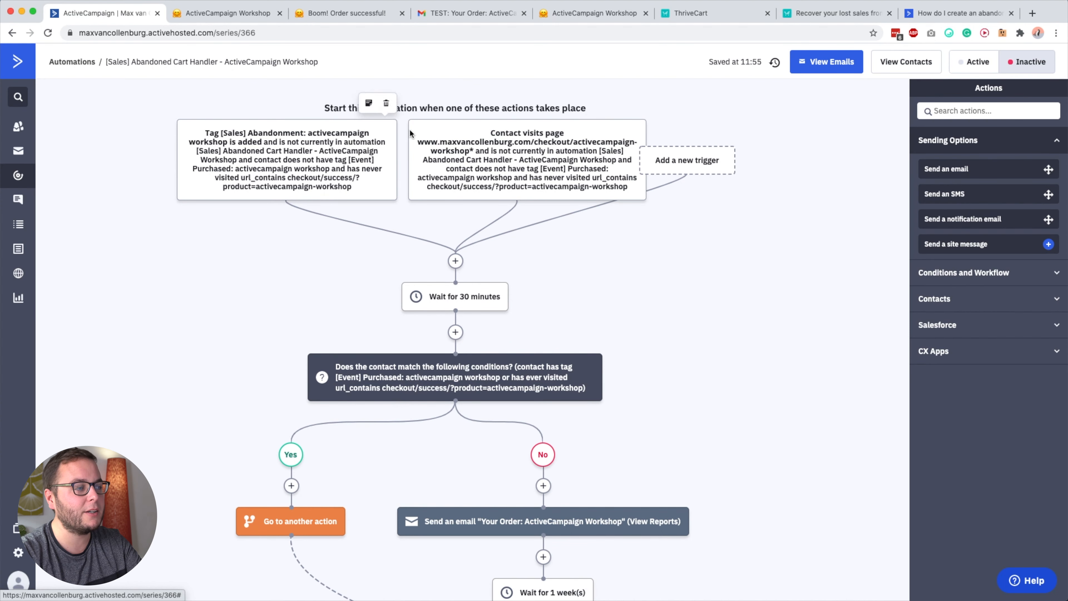
Review the automation flow from the triggers and 30-minute wait through the No branch to the "Purchased after email" goal.
scroll(634, 291, down, 2)
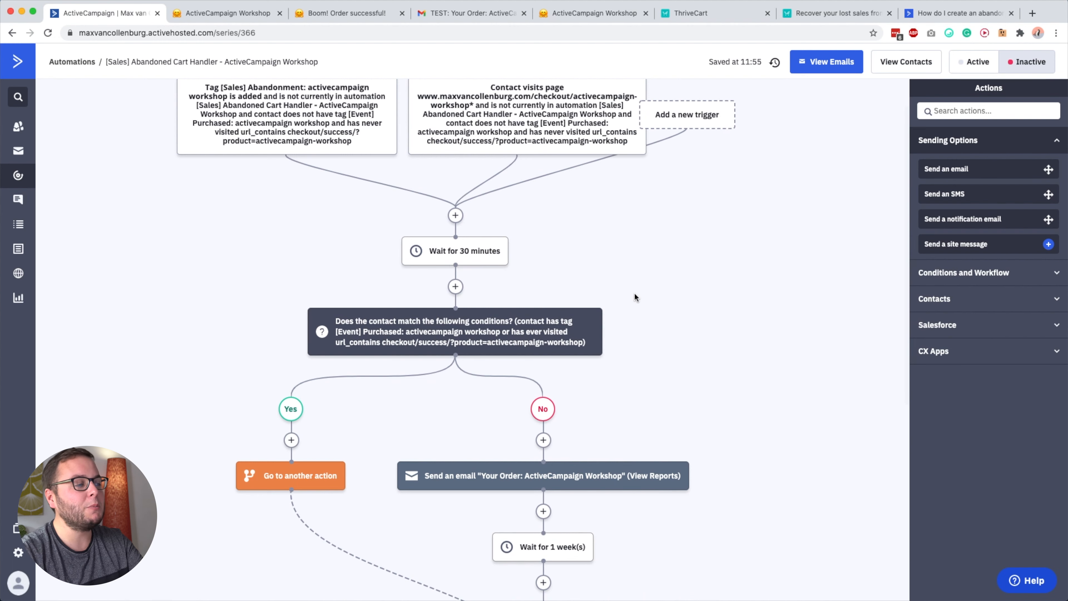
scroll(688, 327, down, 1)
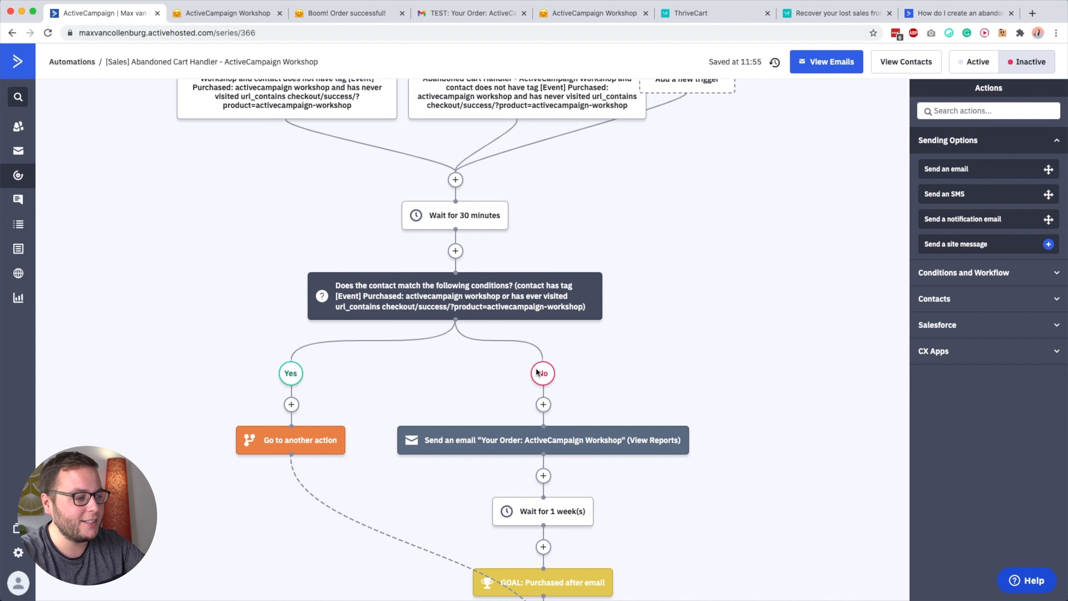
mouse_move(596, 455)
mouse_move(577, 527)
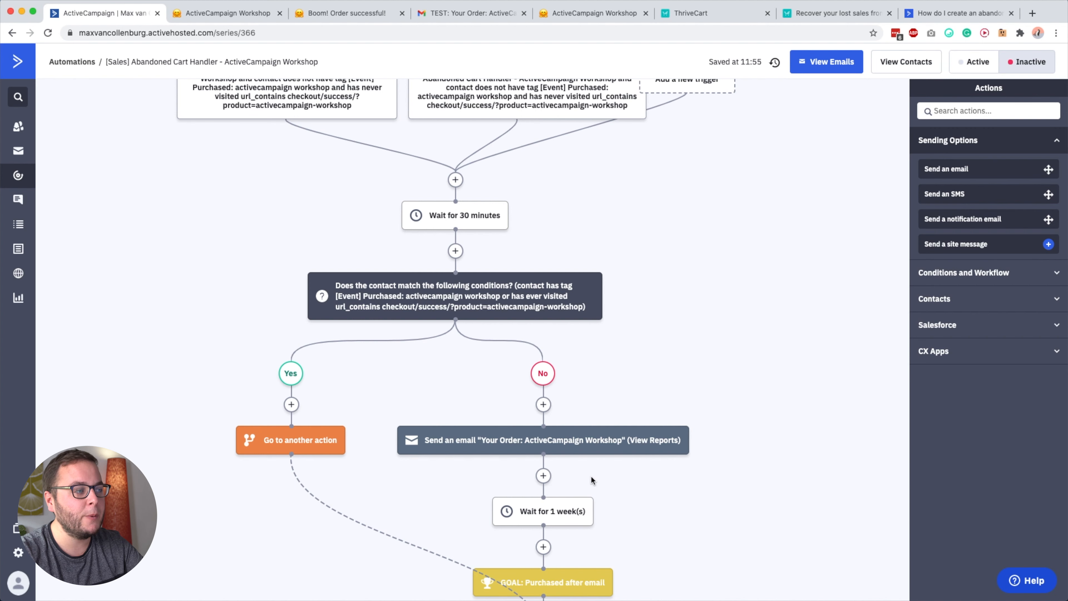
scroll(573, 242, up, 2)
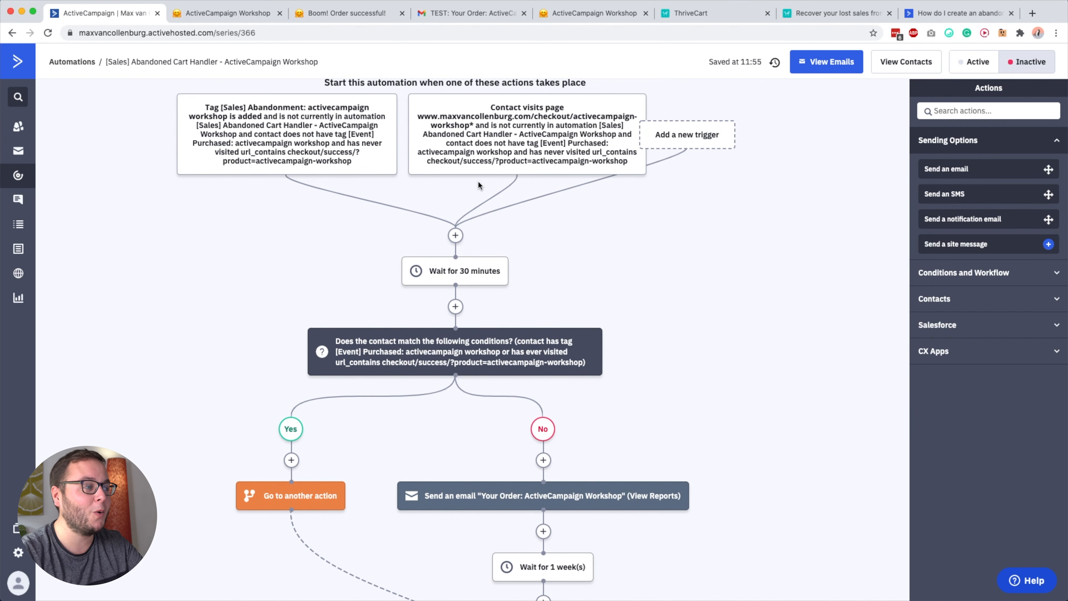
scroll(779, 426, down, 1)
mouse_move(563, 408)
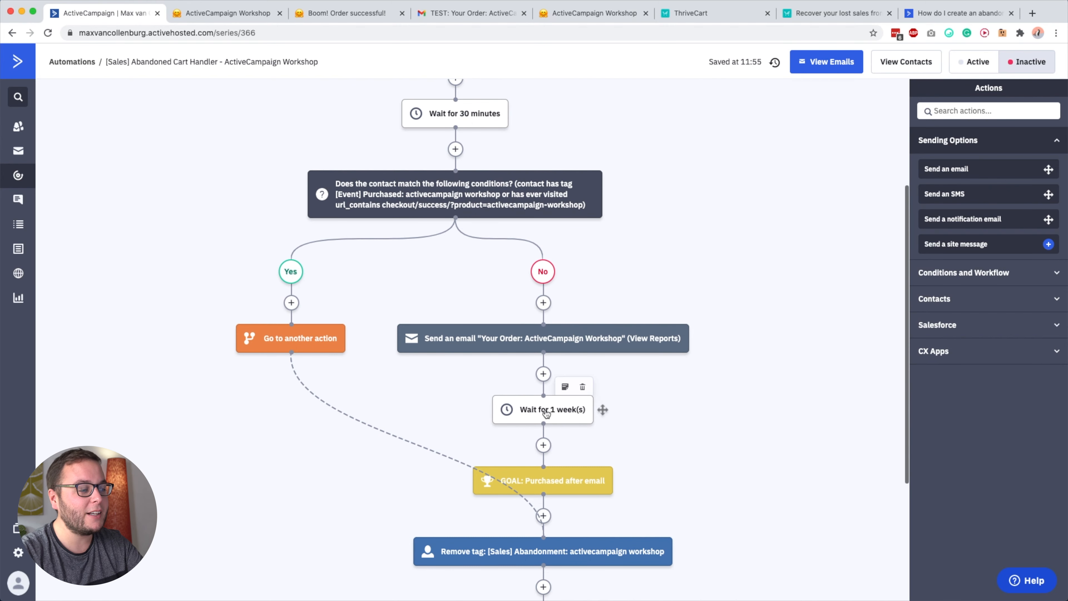
scroll(562, 371, down, 1)
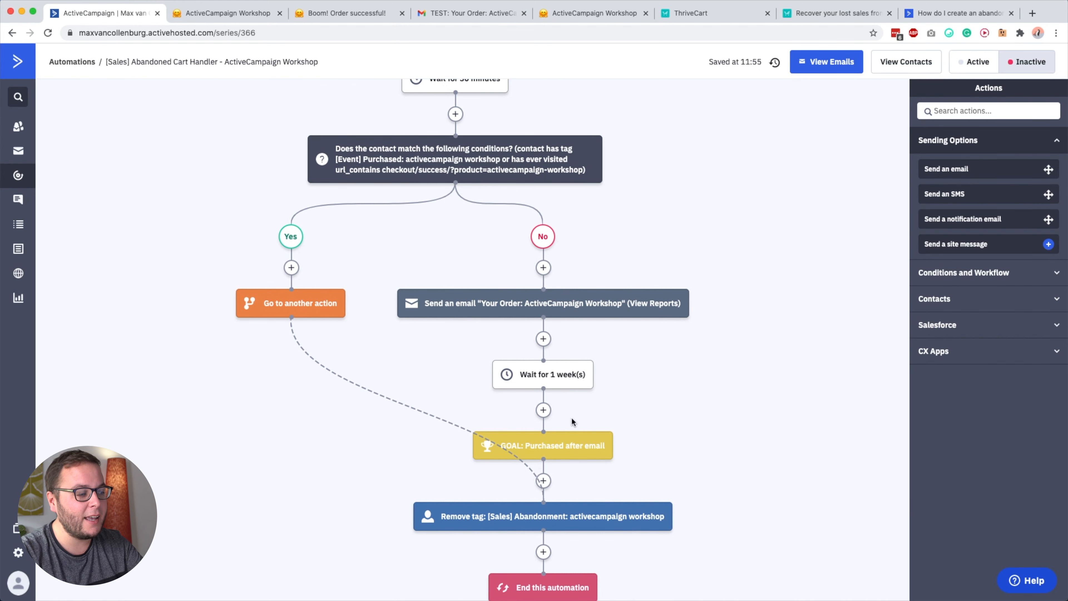
Compare the Remove tag action with the abandonment tag trigger, and review the path from the follow-up email to the goal.
mouse_move(457, 529)
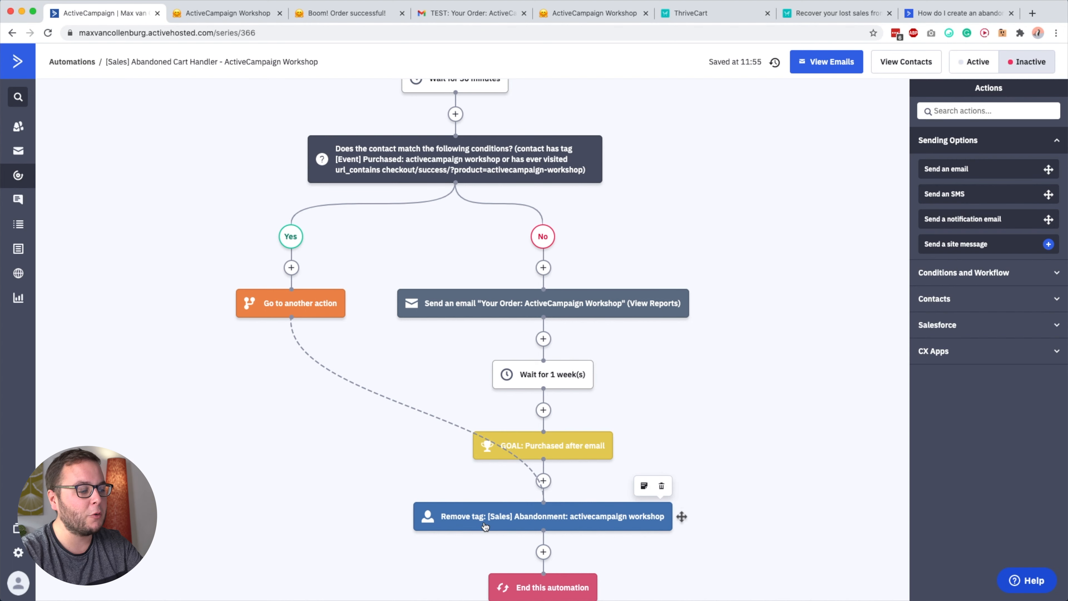
scroll(487, 527, up, 6)
mouse_move(232, 140)
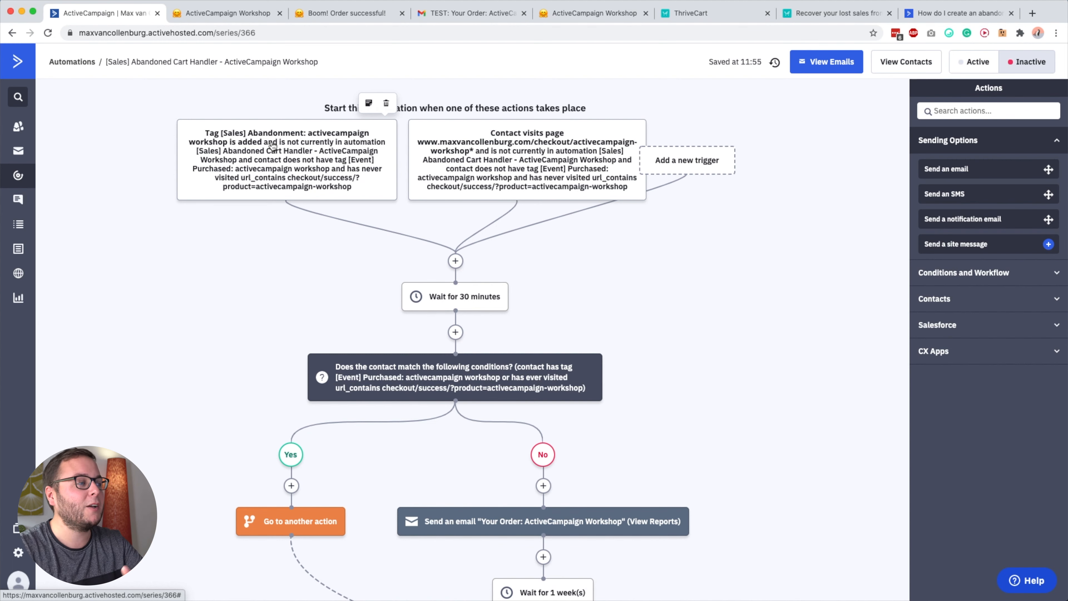
scroll(271, 144, down, 3)
scroll(520, 362, down, 4)
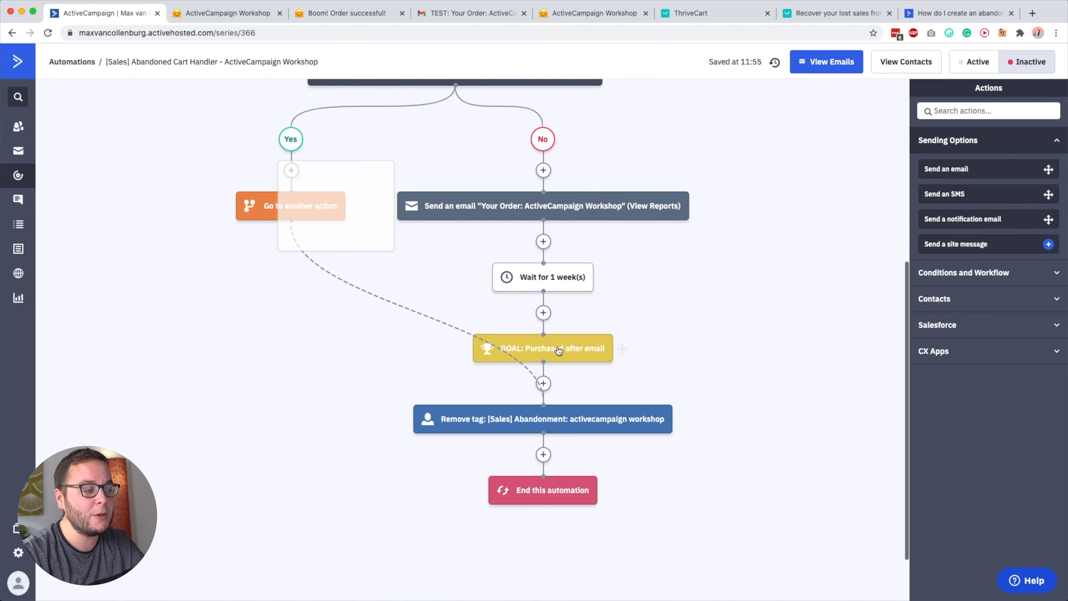
scroll(535, 347, up, 4)
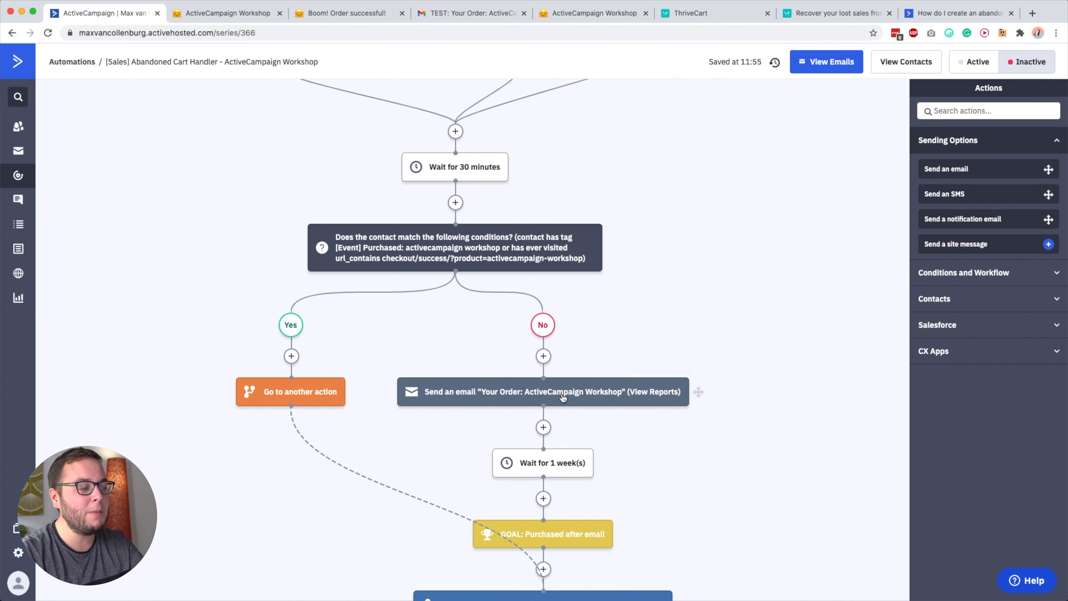
mouse_move(586, 389)
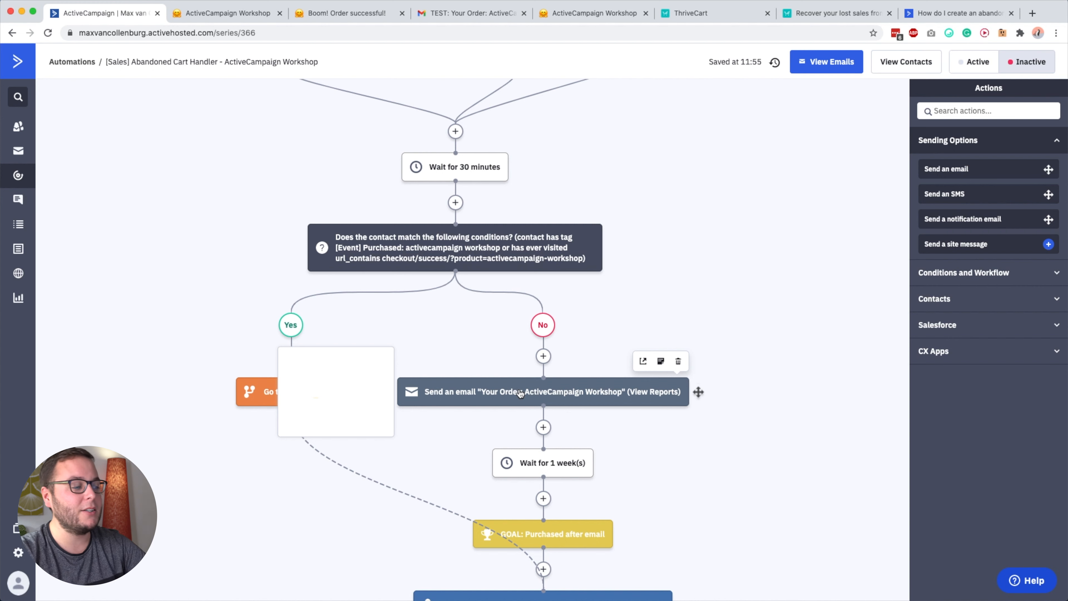
scroll(520, 393, down, 1)
scroll(545, 501, down, 2)
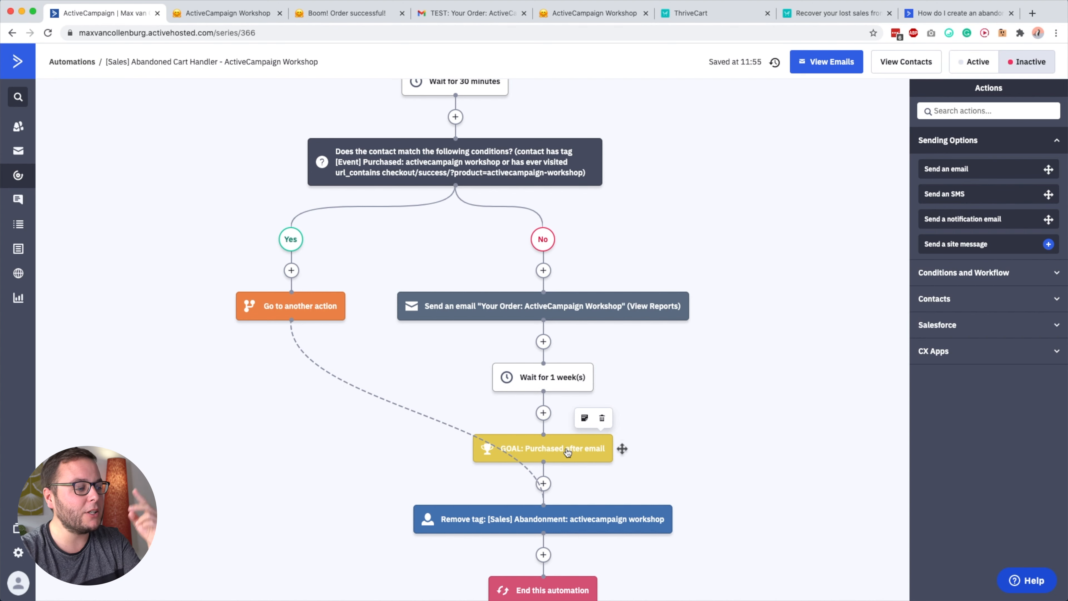
Examine the "Jump to this action" setting of the "Purchased after email" goal, and close the goal settings without changes.
click(553, 453)
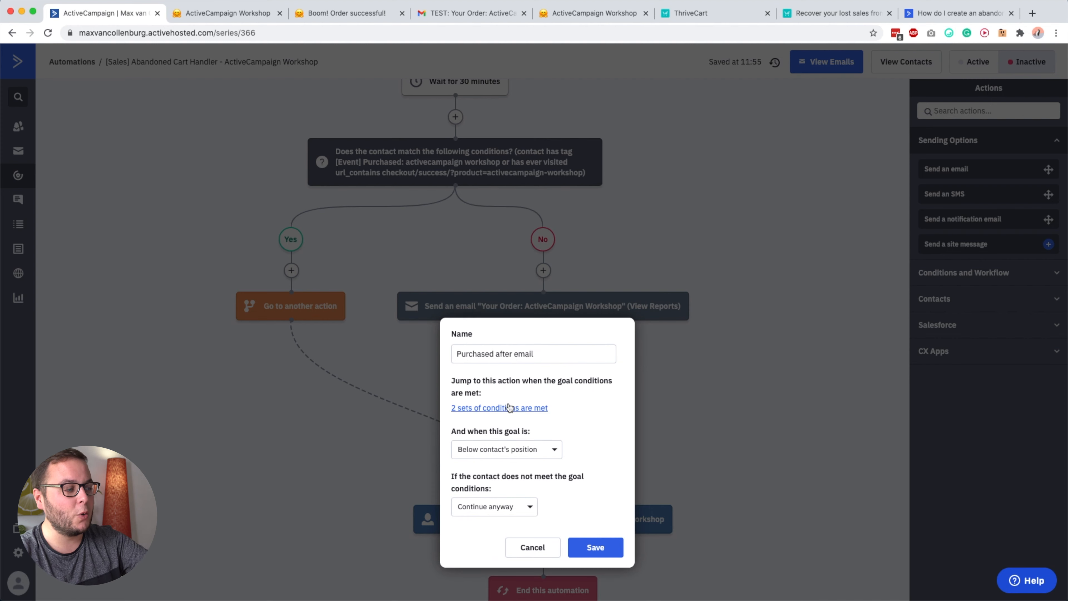
drag(456, 384, 513, 385)
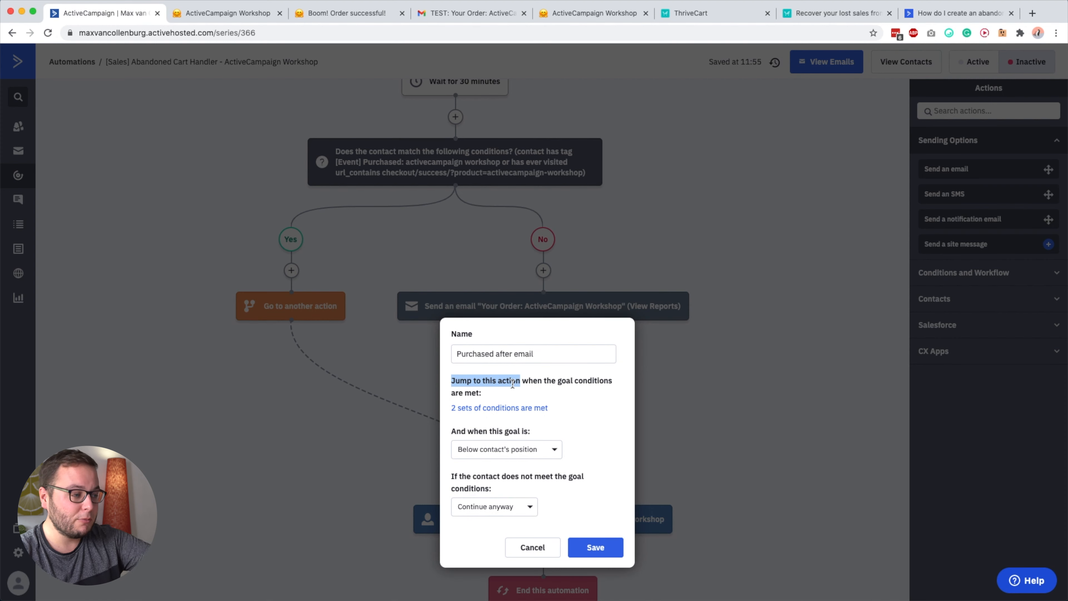
click(721, 378)
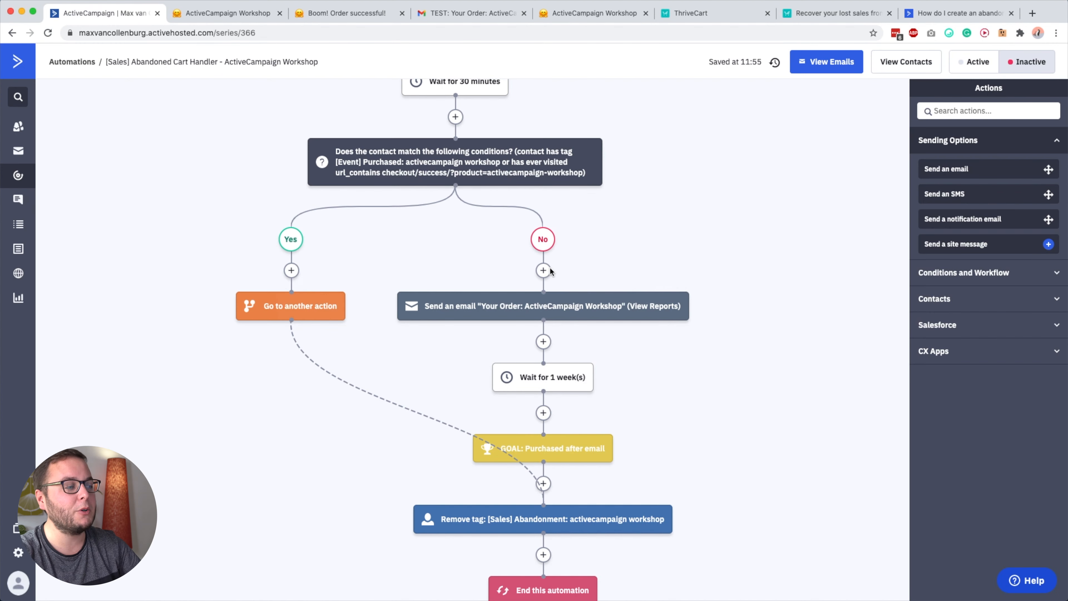
Reopen the "Purchased after email" goal's settings below the one-week wait and check the goal's name.
scroll(574, 373, down, 1)
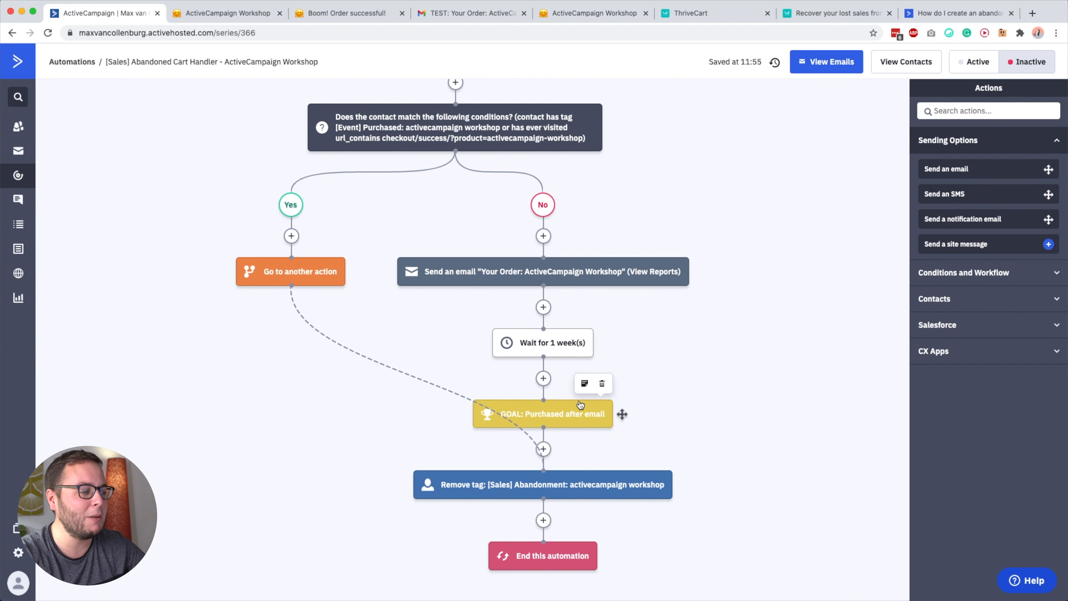
click(554, 417)
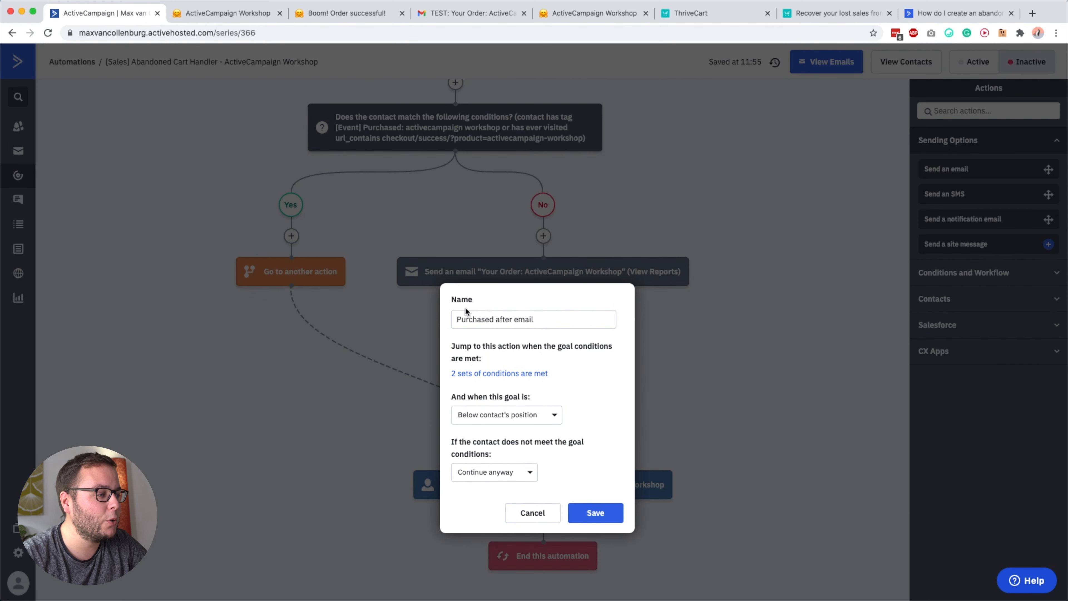
triple_click(480, 319)
click(578, 320)
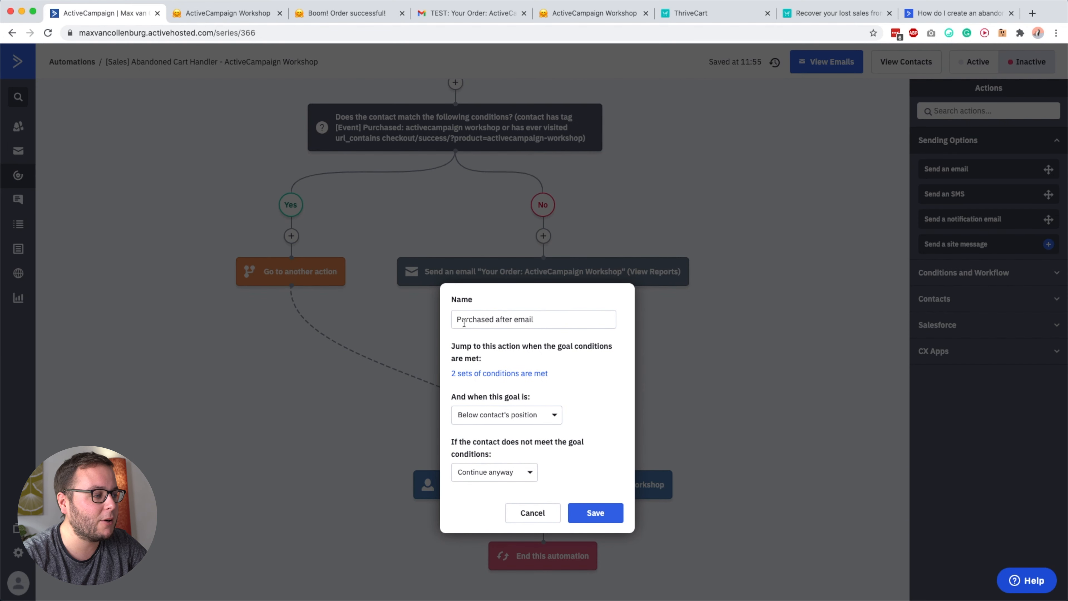
drag(464, 322, 552, 320)
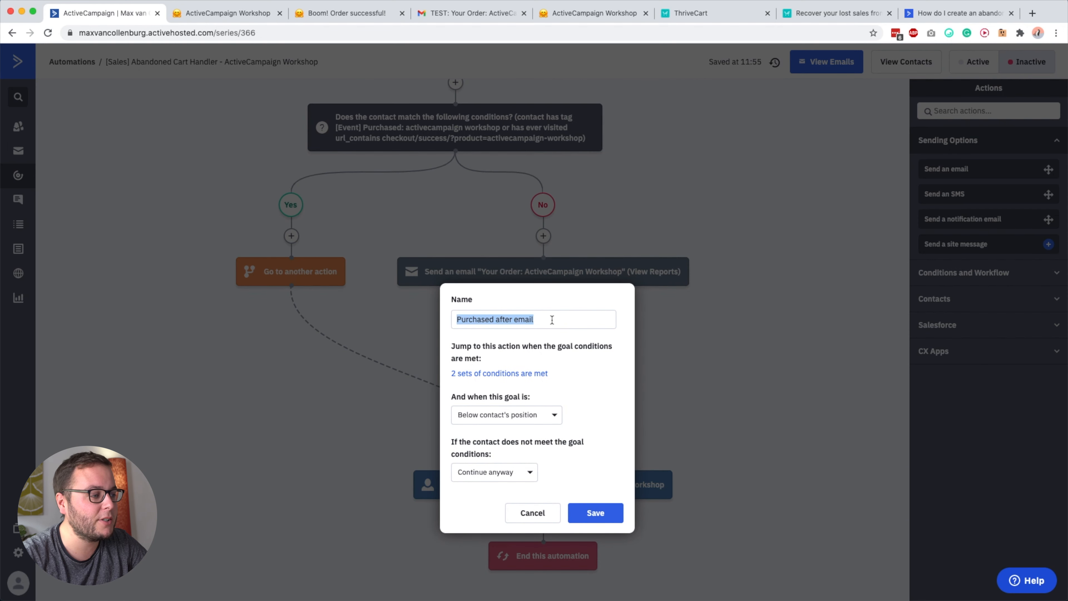
Examine the goal's sent-email, purchase tag and visited success-page URL conditions, and close the goal without changes.
click(478, 374)
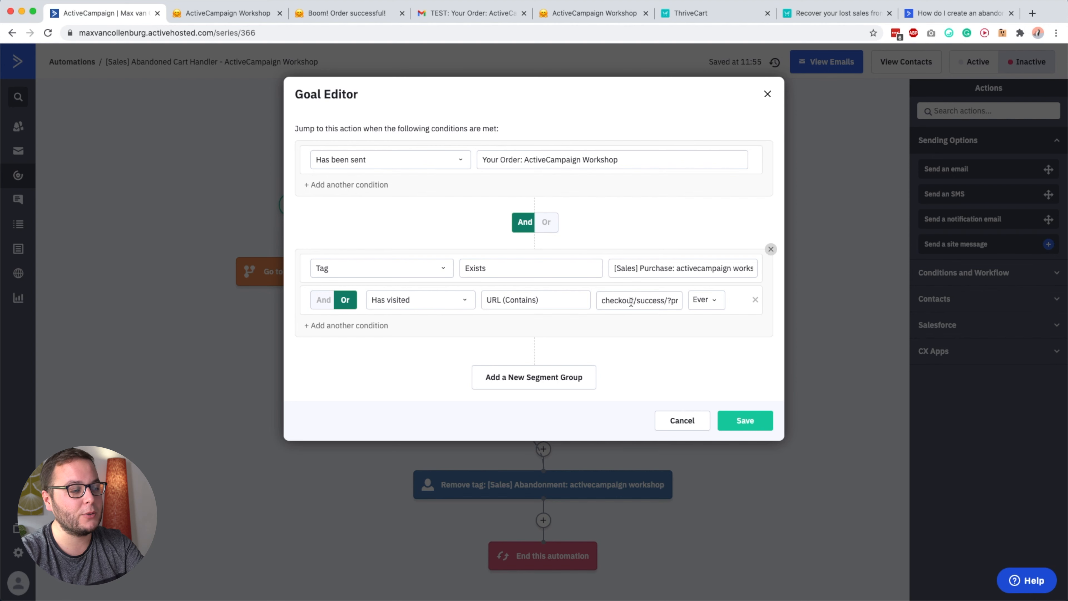
drag(603, 300, 686, 304)
click(645, 299)
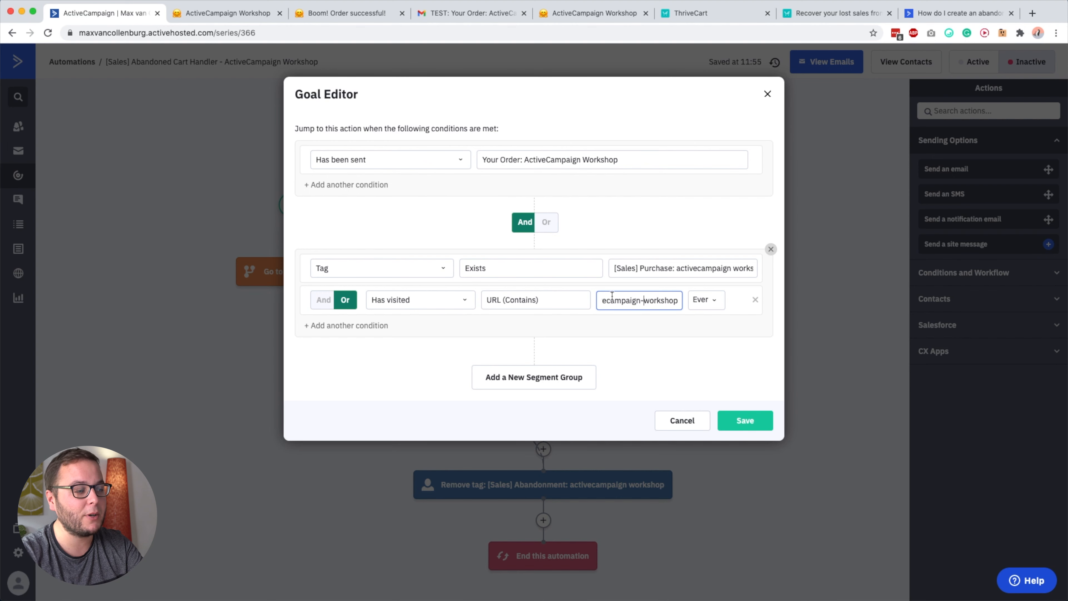
click(653, 370)
click(802, 318)
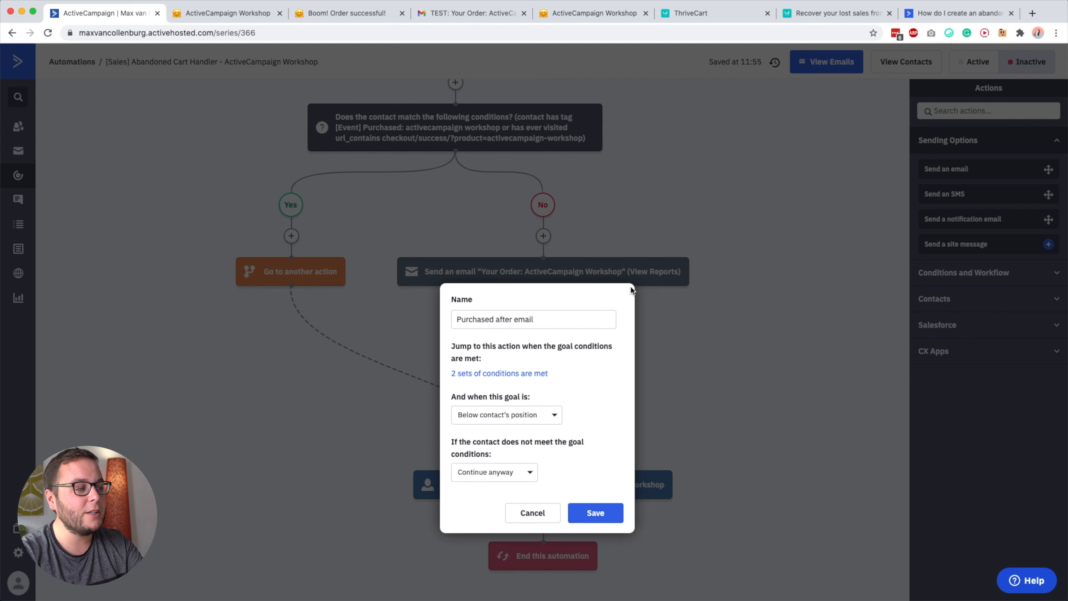
click(716, 312)
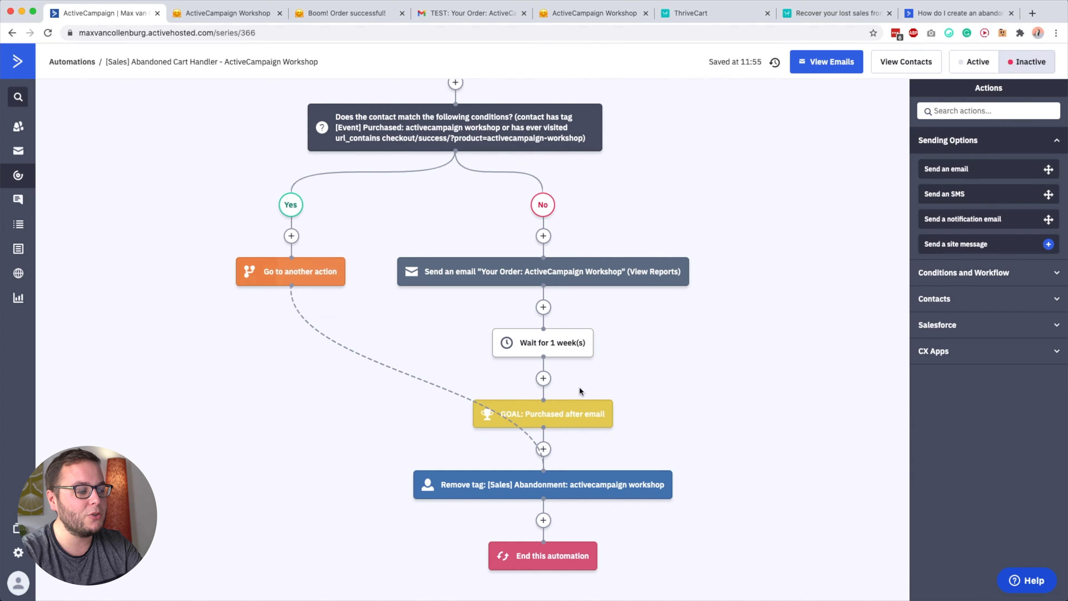
Review the complete automation once more, from the 30-minute wait and purchase condition to the goal and back to the triggers.
scroll(588, 378, up, 5)
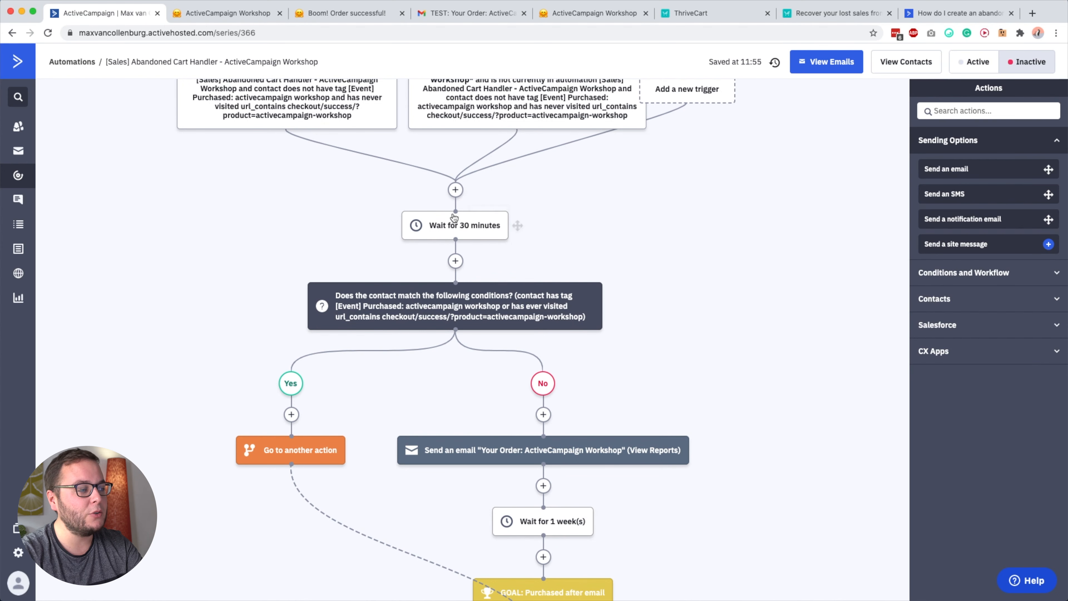
scroll(460, 224, down, 2)
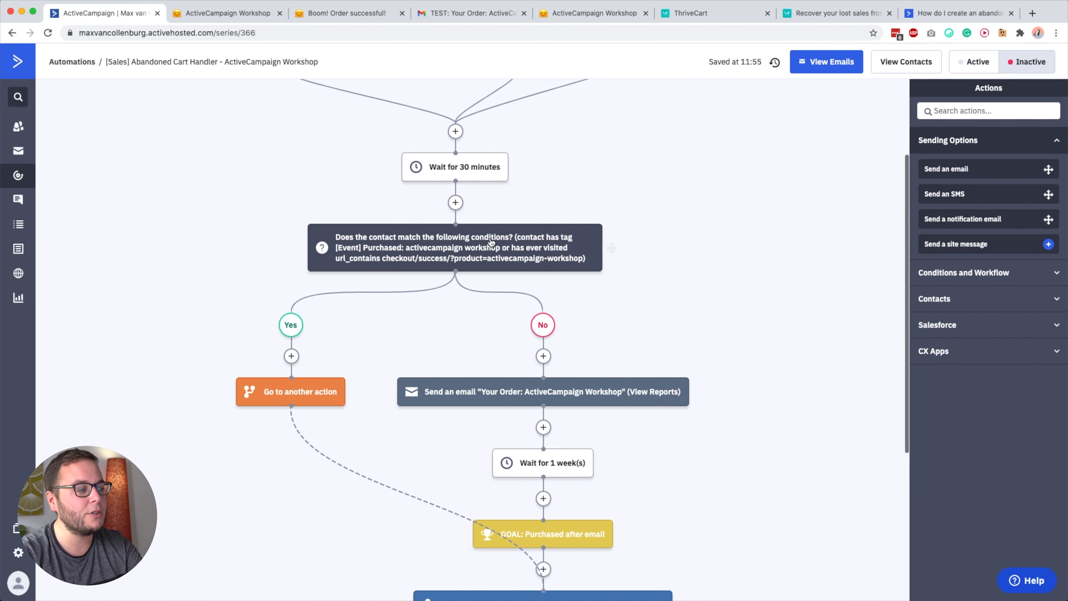
scroll(491, 242, down, 3)
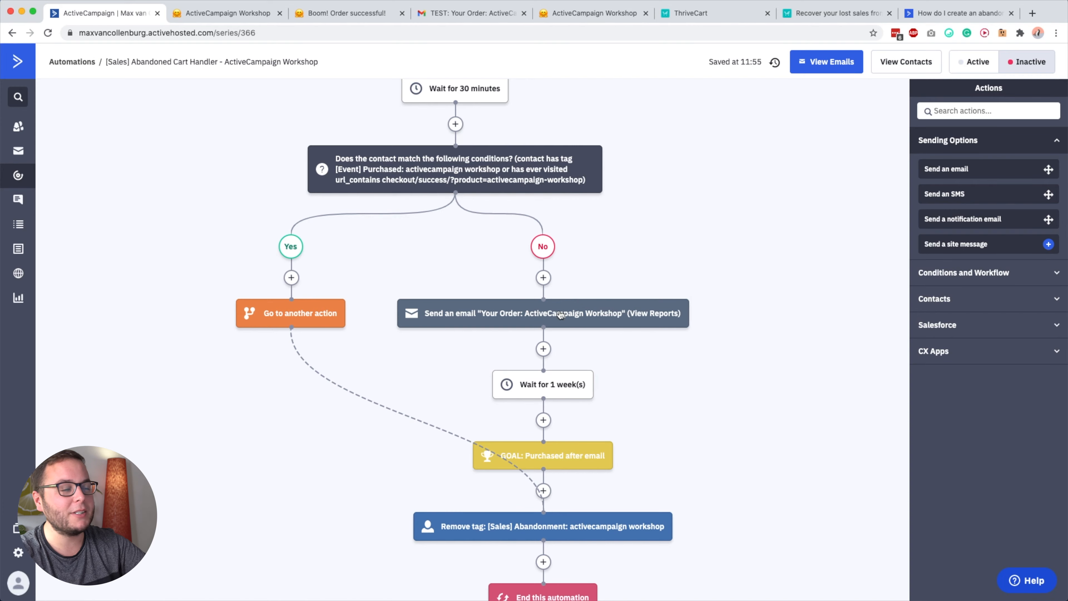
scroll(627, 323, up, 8)
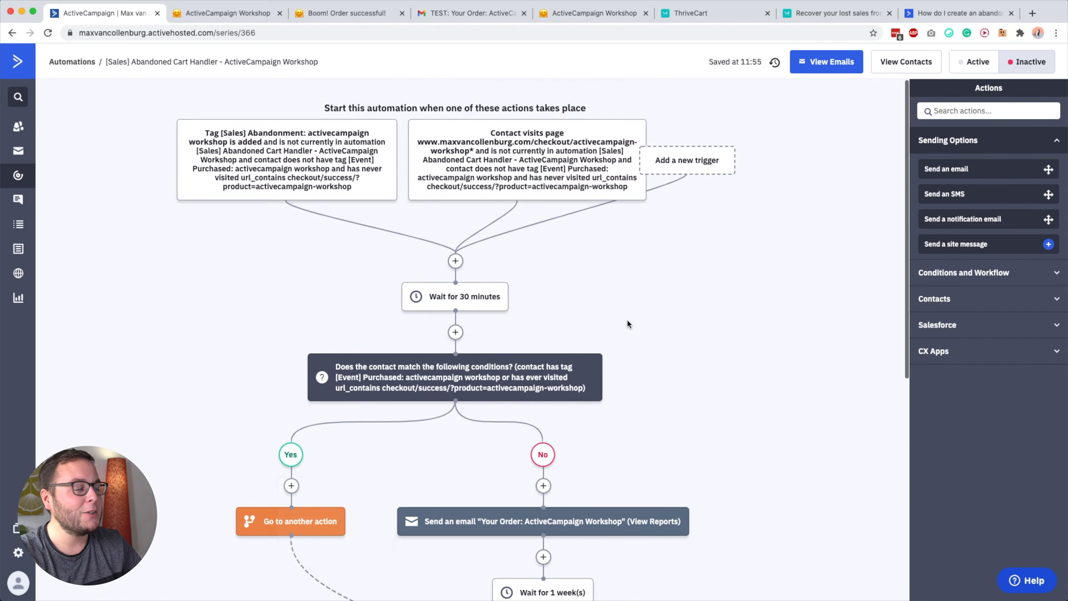